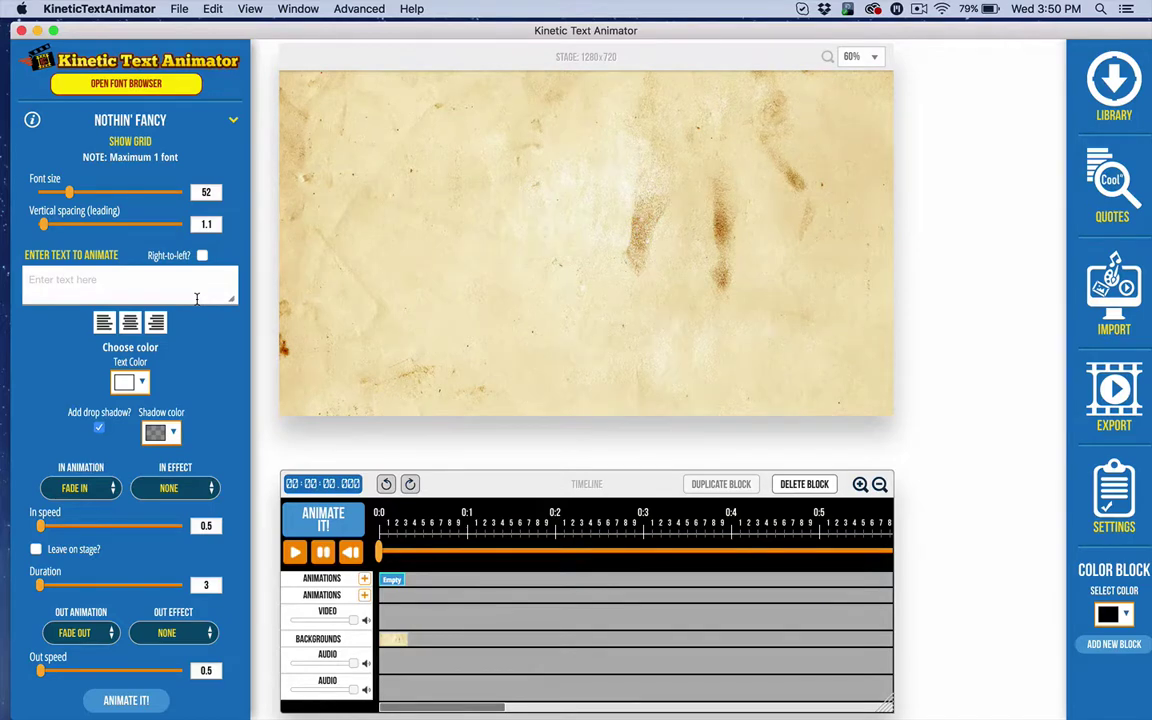
Change the Nothin' Fancy text colour from white to dark red (#670000)
click(128, 382)
click(175, 430)
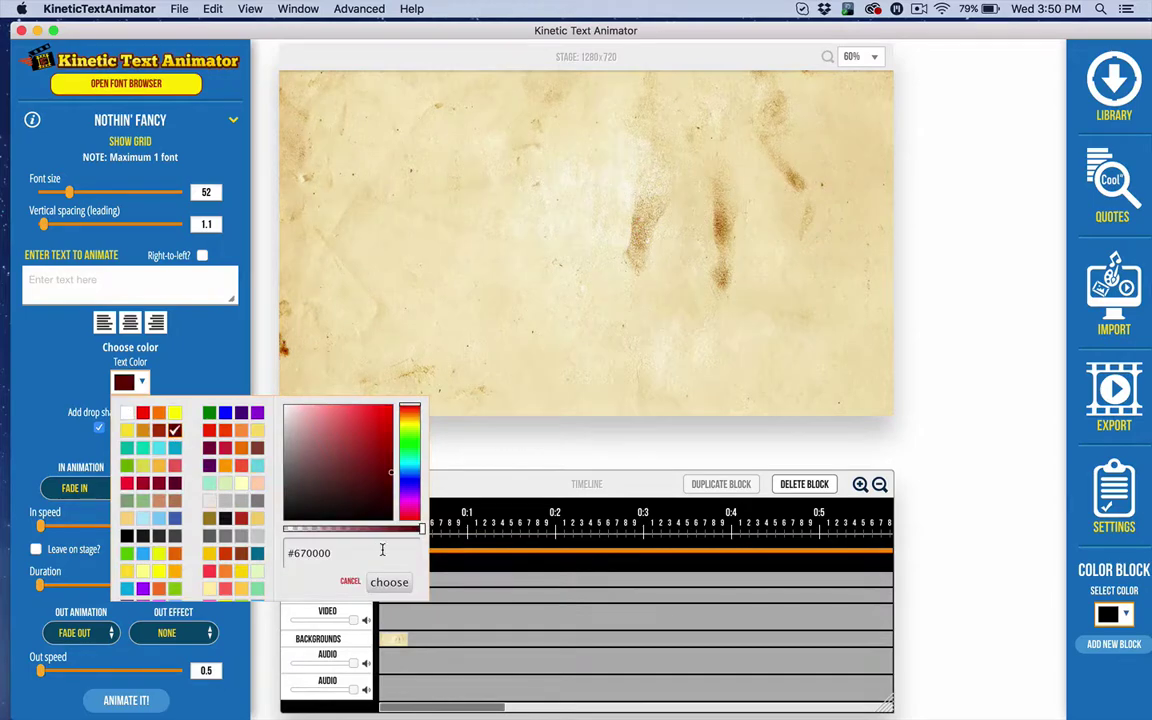
click(389, 583)
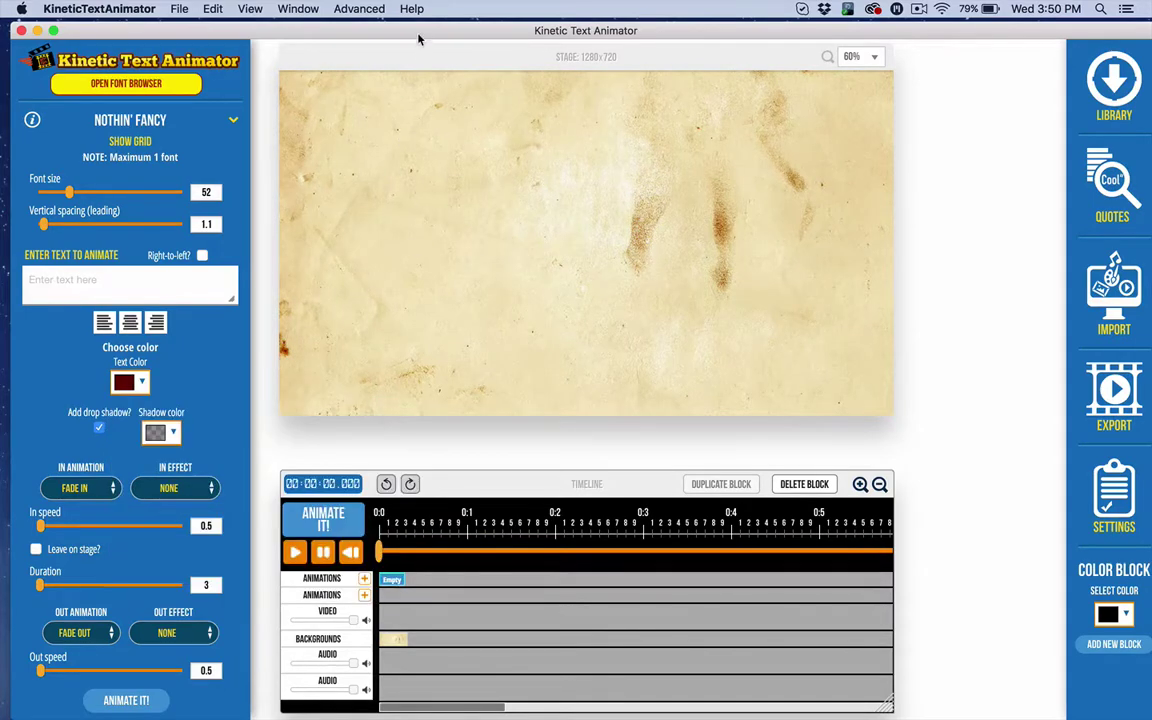
Select the opening question in the Video Like A Pro Scripts document, then return to the animator
drag(375, 29, 422, 82)
click(616, 71)
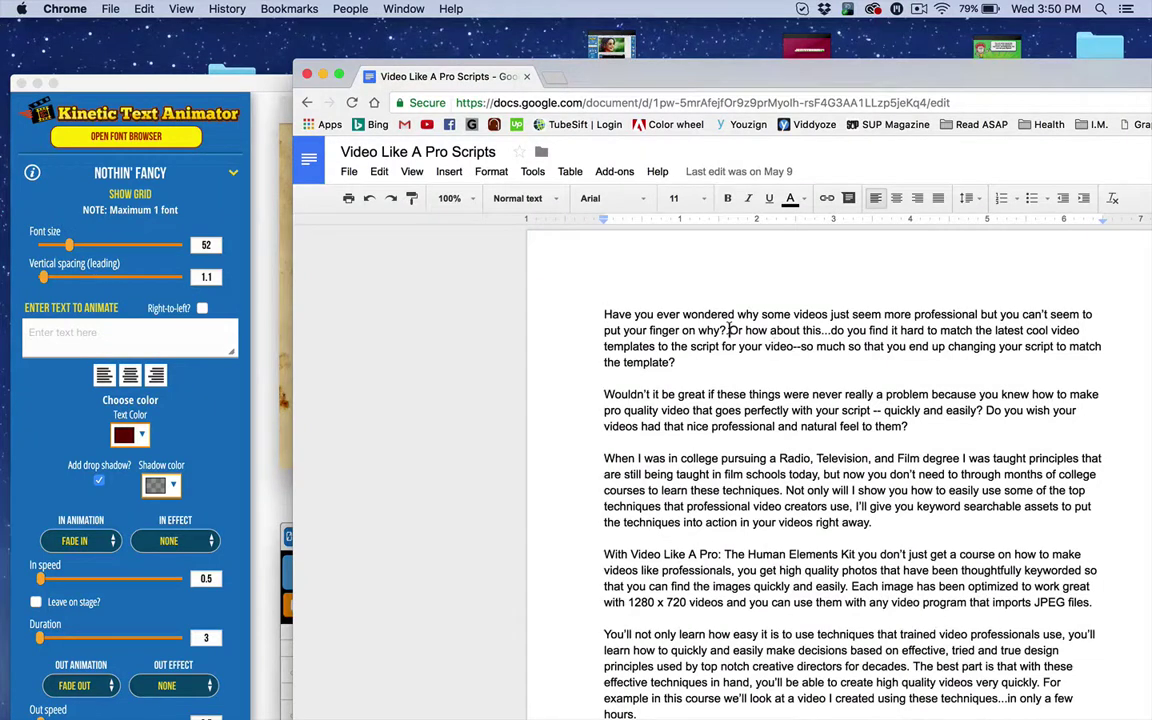
drag(728, 330, 594, 318)
key(super+c)
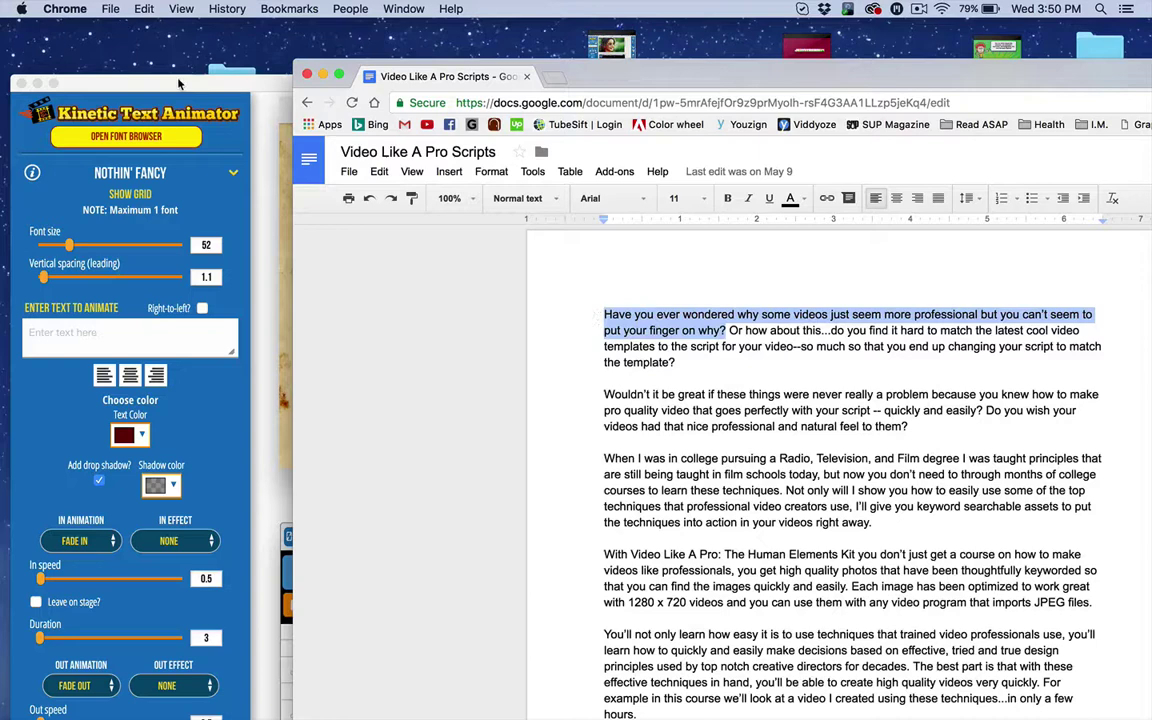
drag(176, 72, 171, 16)
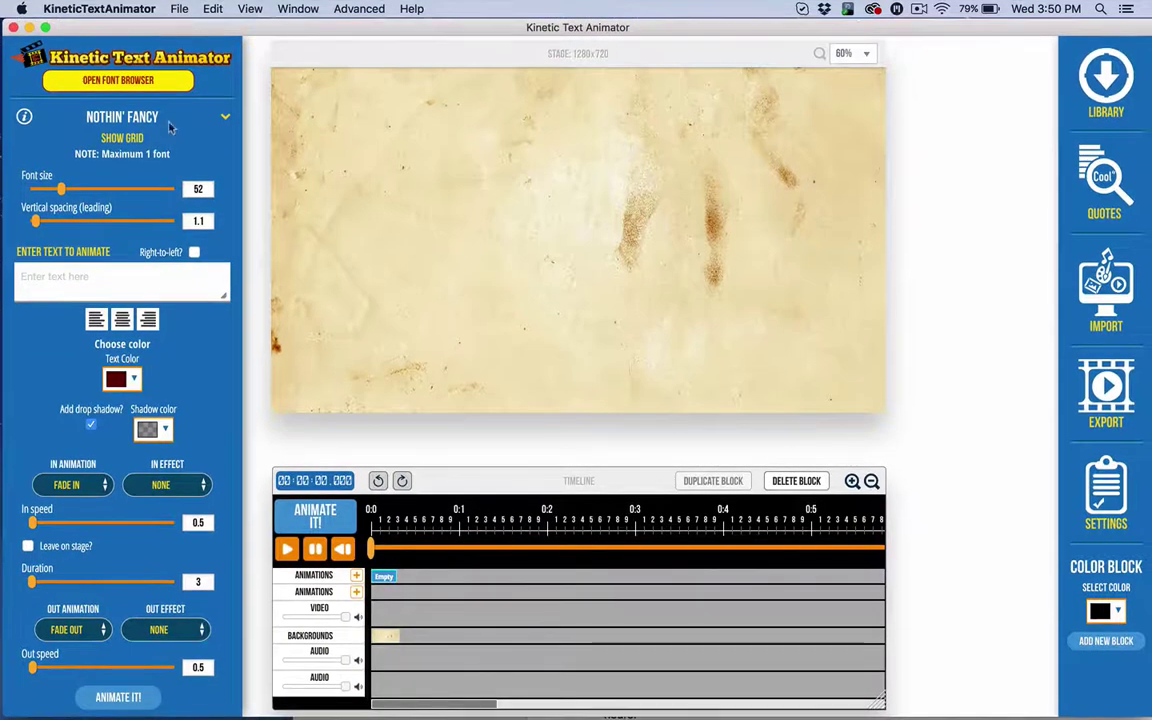
Paste the script's opening question as the animation text and set the font to ChunkFive Roman
click(134, 275)
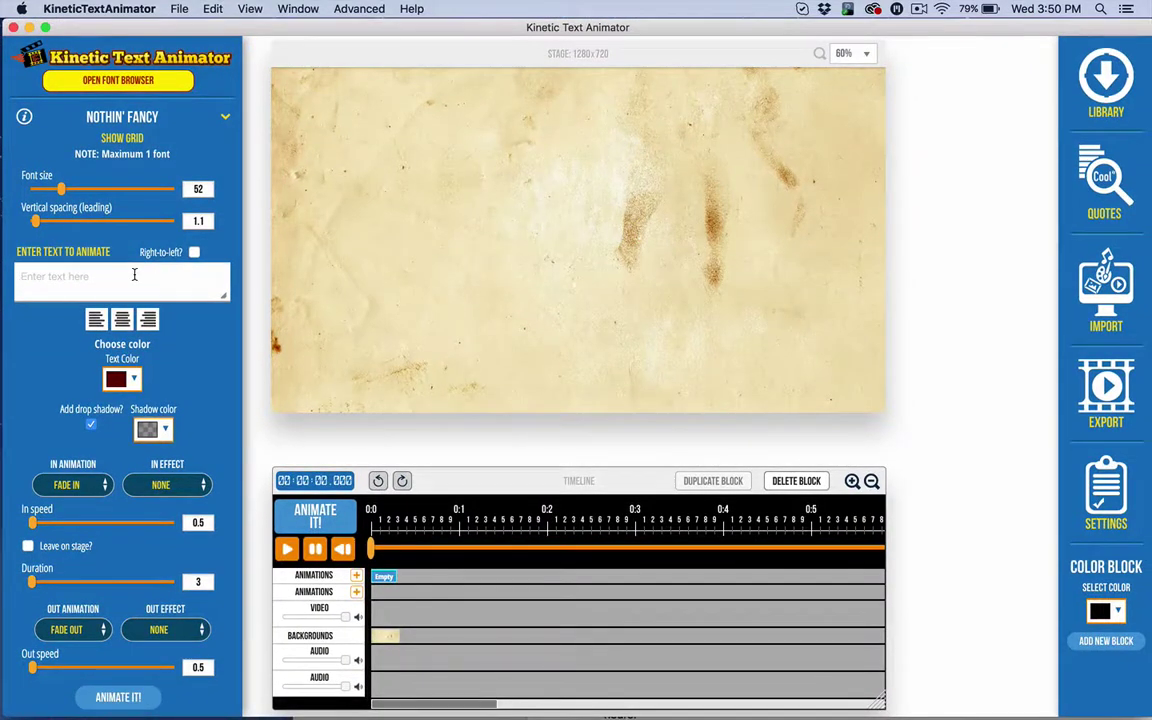
key(super+v)
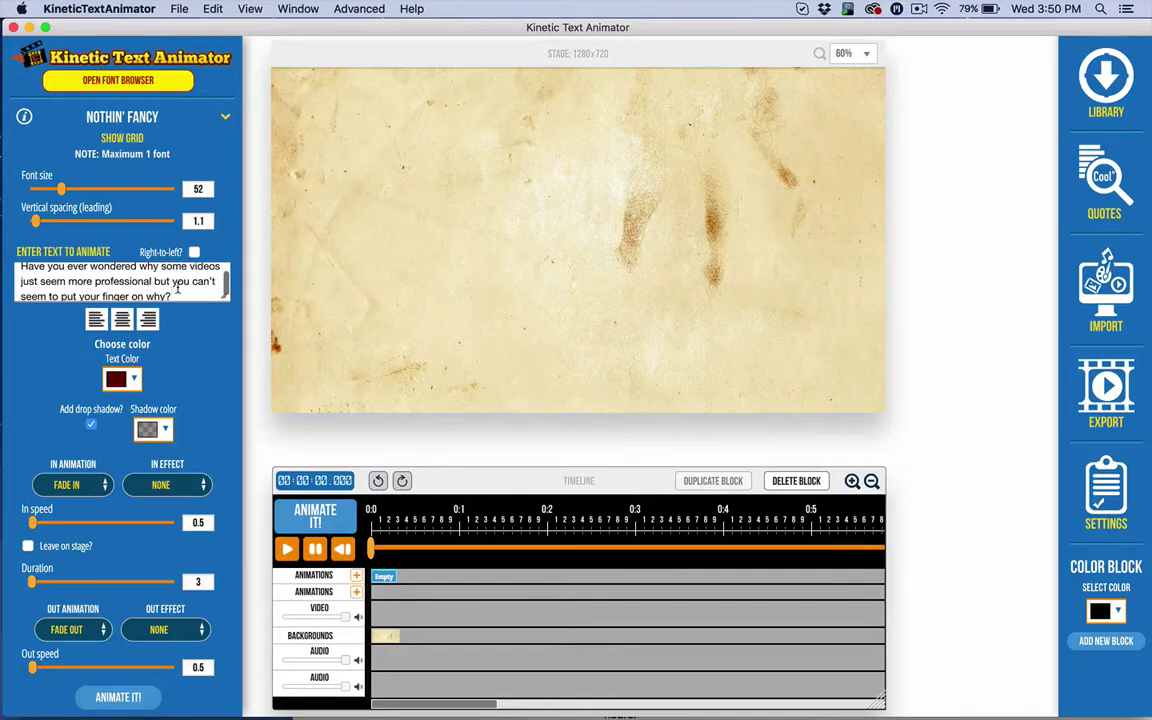
click(118, 80)
scroll(400, 345, down, 10)
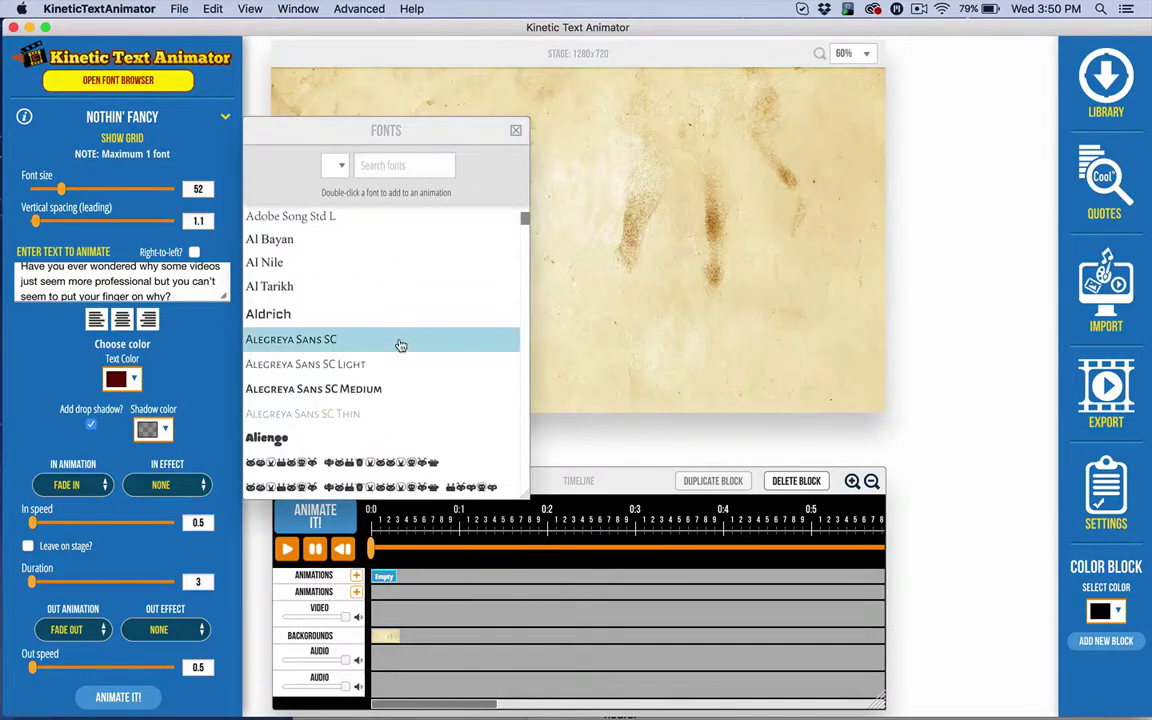
click(407, 160)
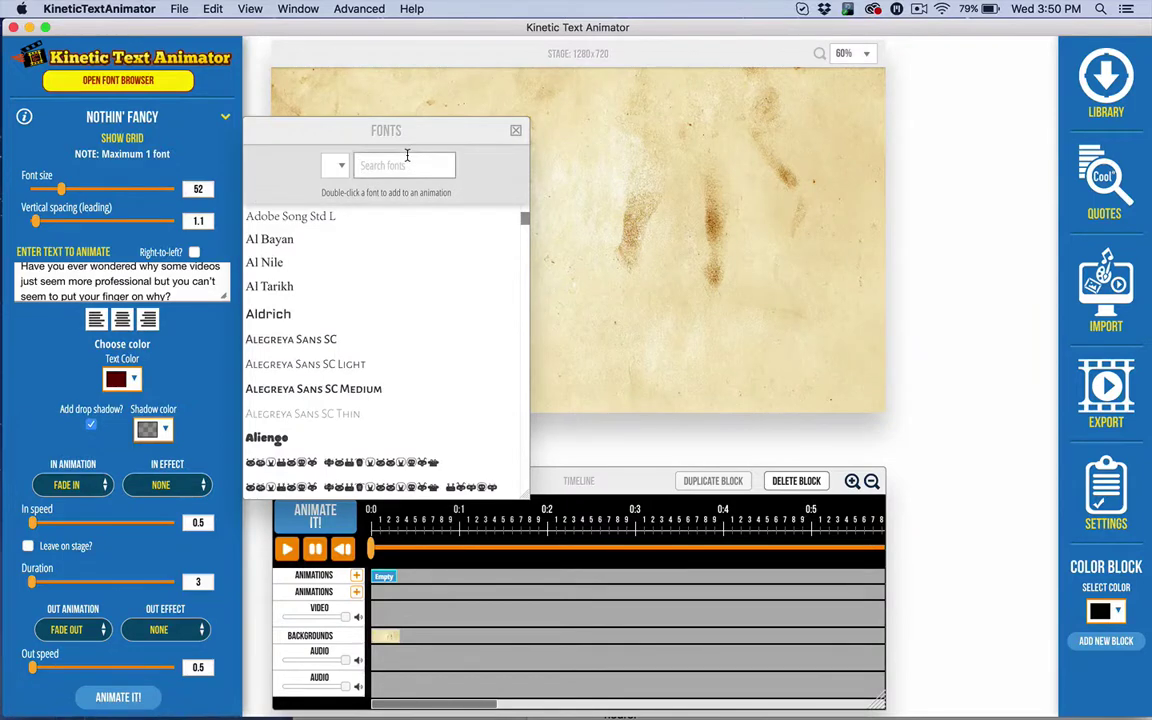
text(chu)
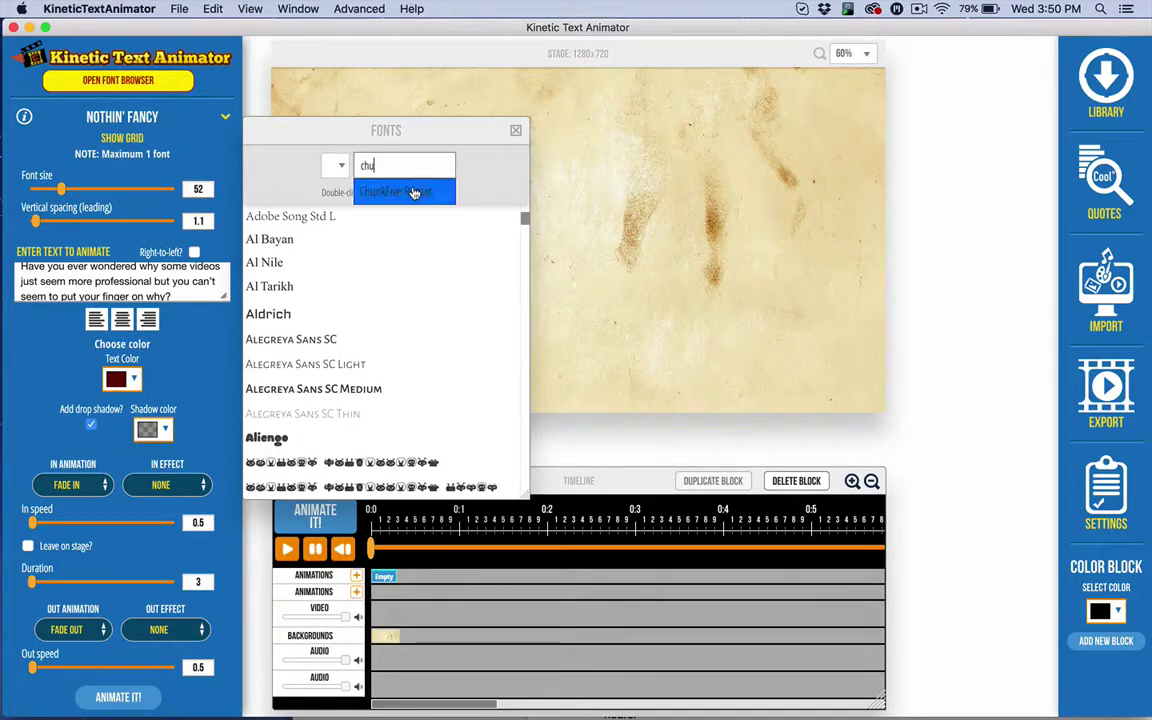
click(414, 192)
double_click(360, 214)
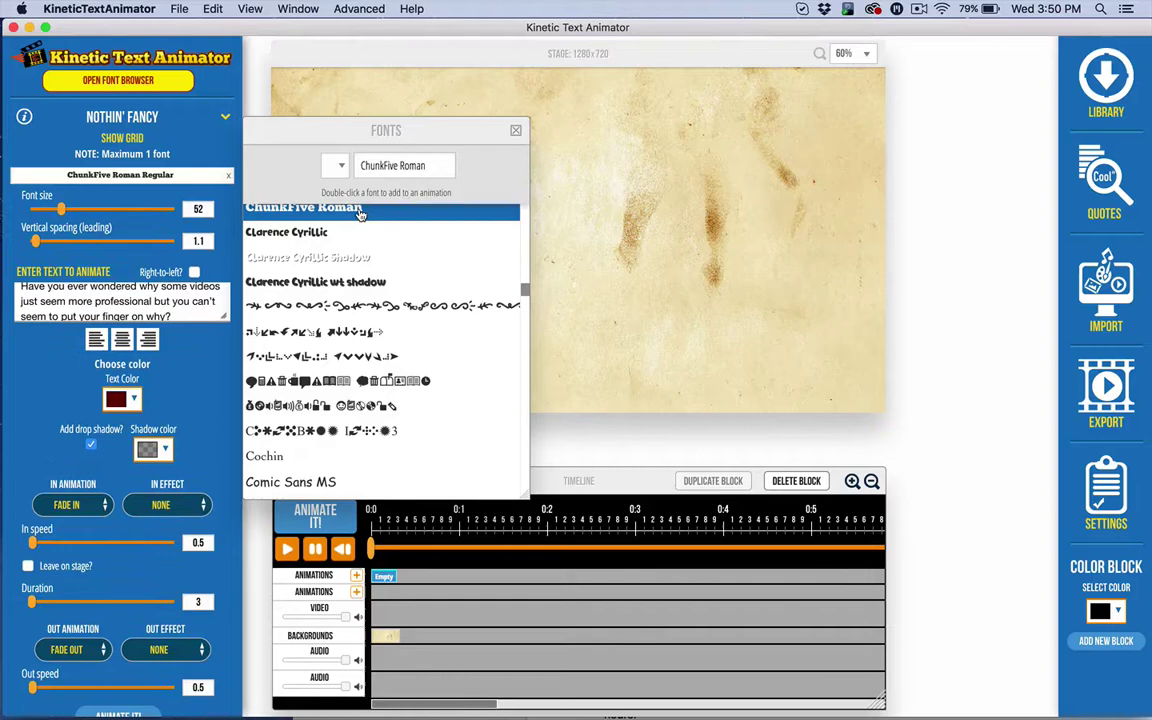
Animate the centred sentence as a Nothin' Fancy block, show the stage grid, and draw a text area
click(515, 131)
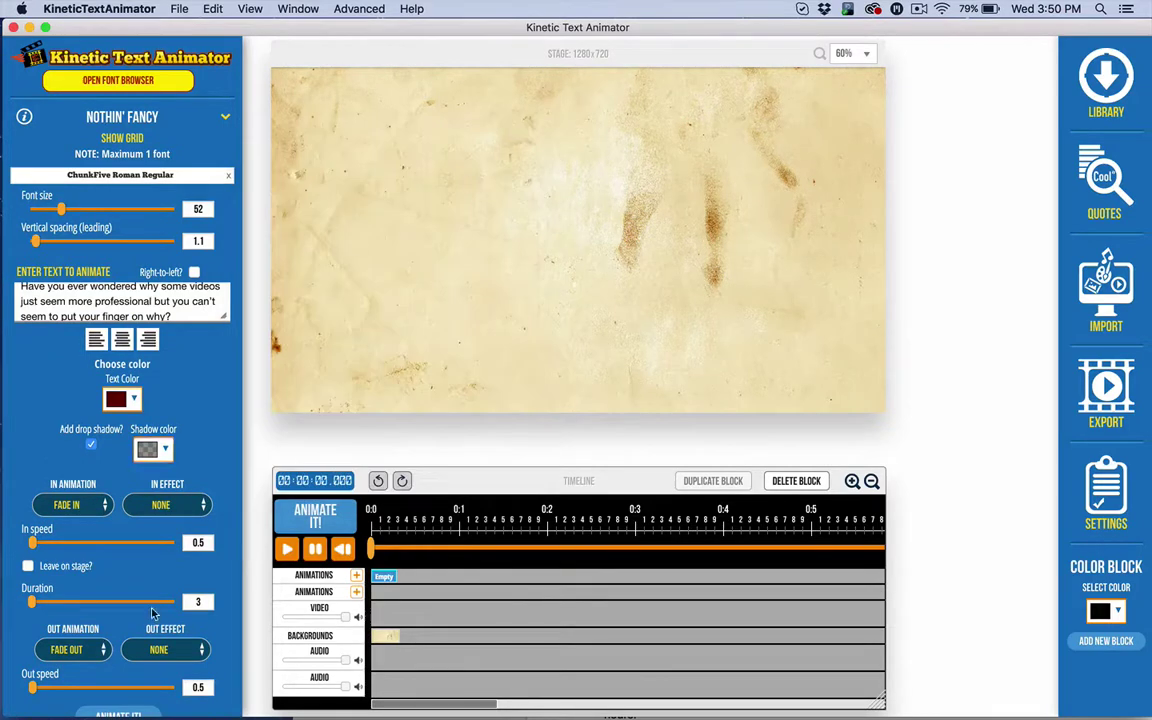
click(89, 713)
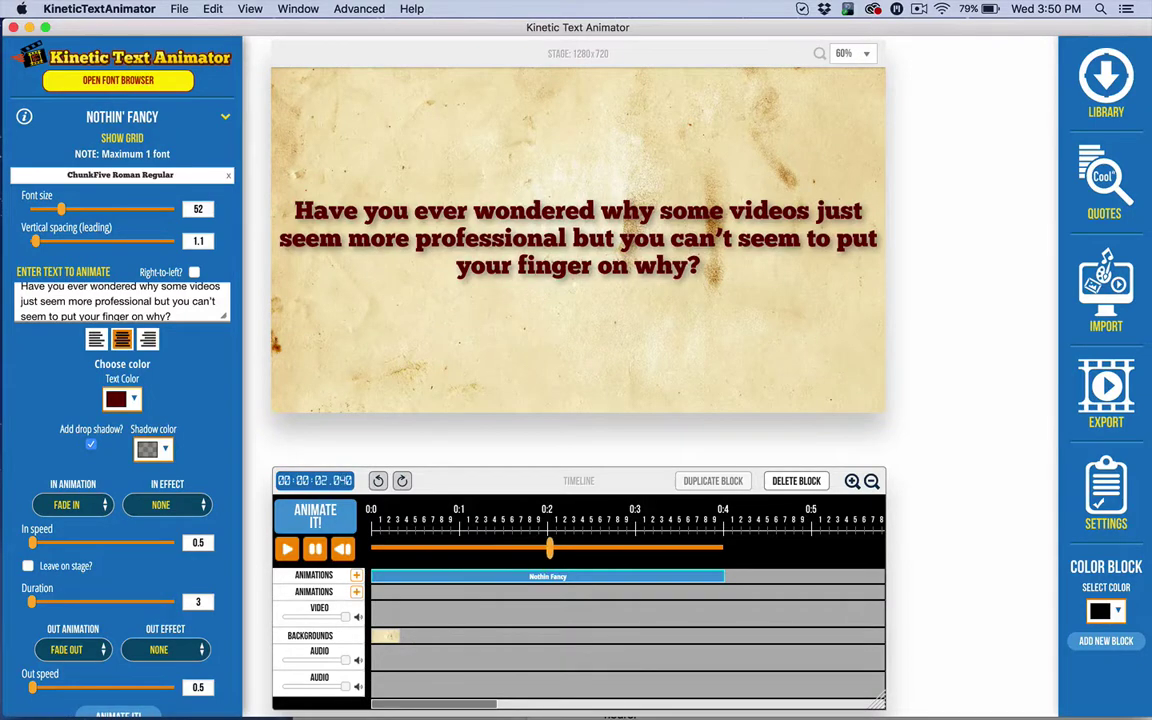
click(128, 118)
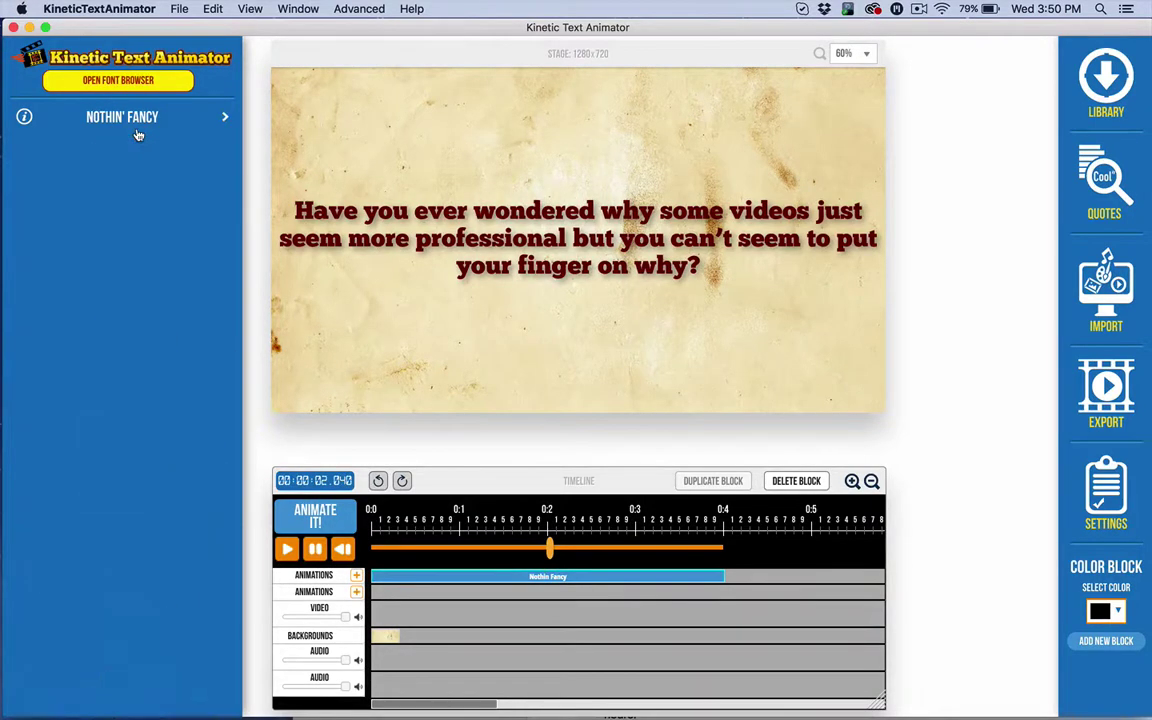
click(113, 146)
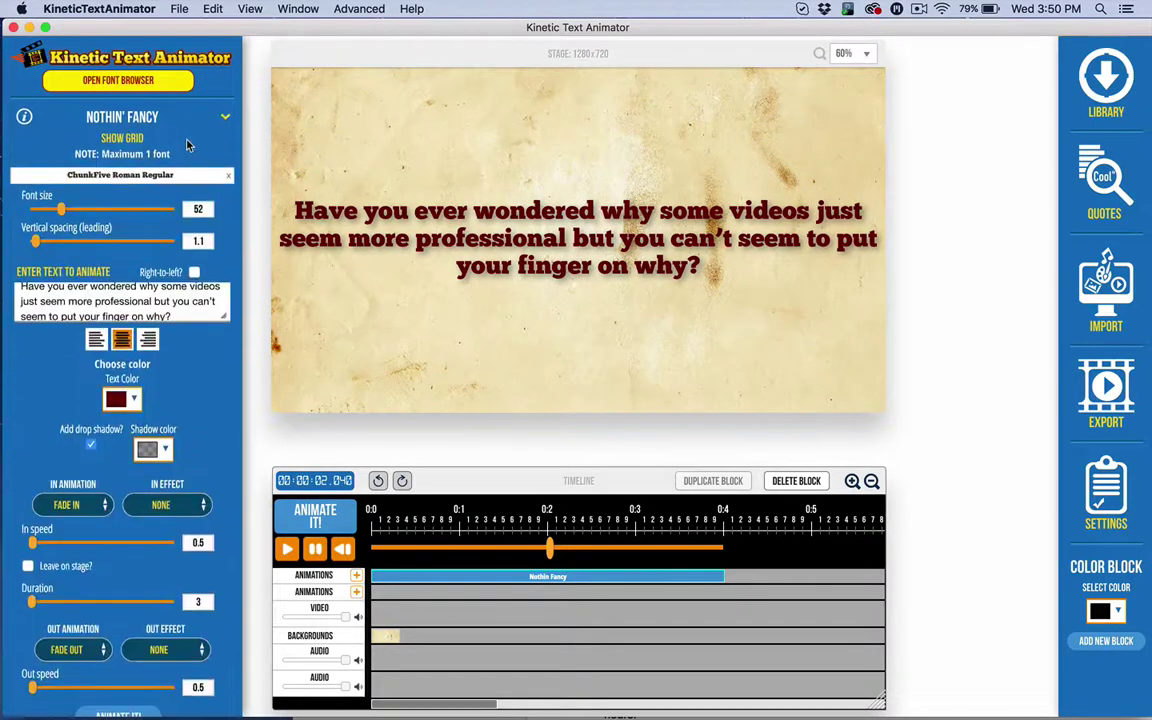
click(122, 139)
drag(309, 88, 824, 377)
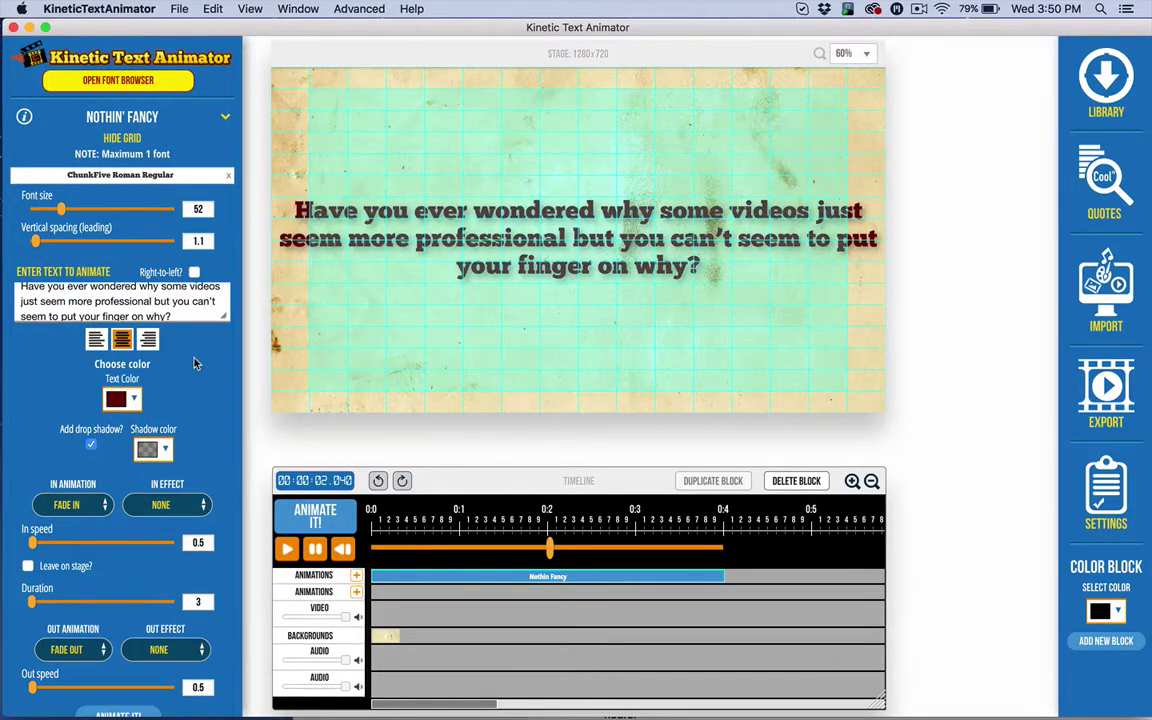
Wrap the text into the drawn area and rebuild the animation with an 8.5-second duration
click(334, 404)
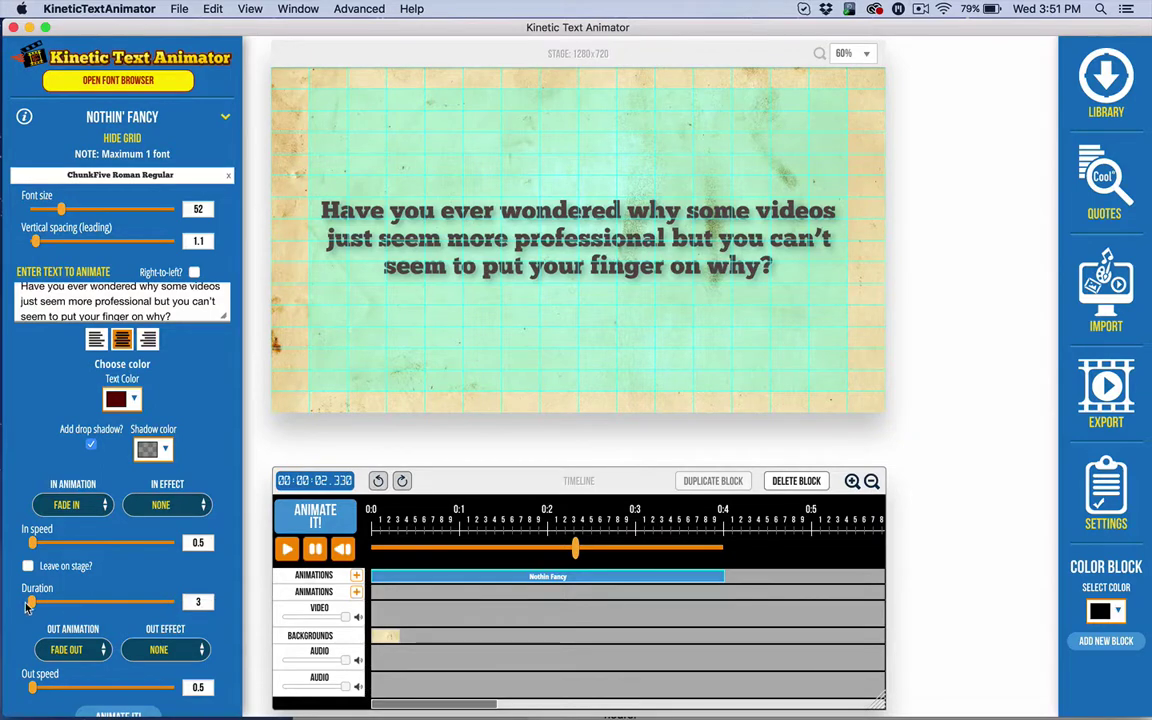
mouse_move(31, 603)
mouse_down()
mouse_move(56, 604)
mouse_move(42, 604)
mouse_up()
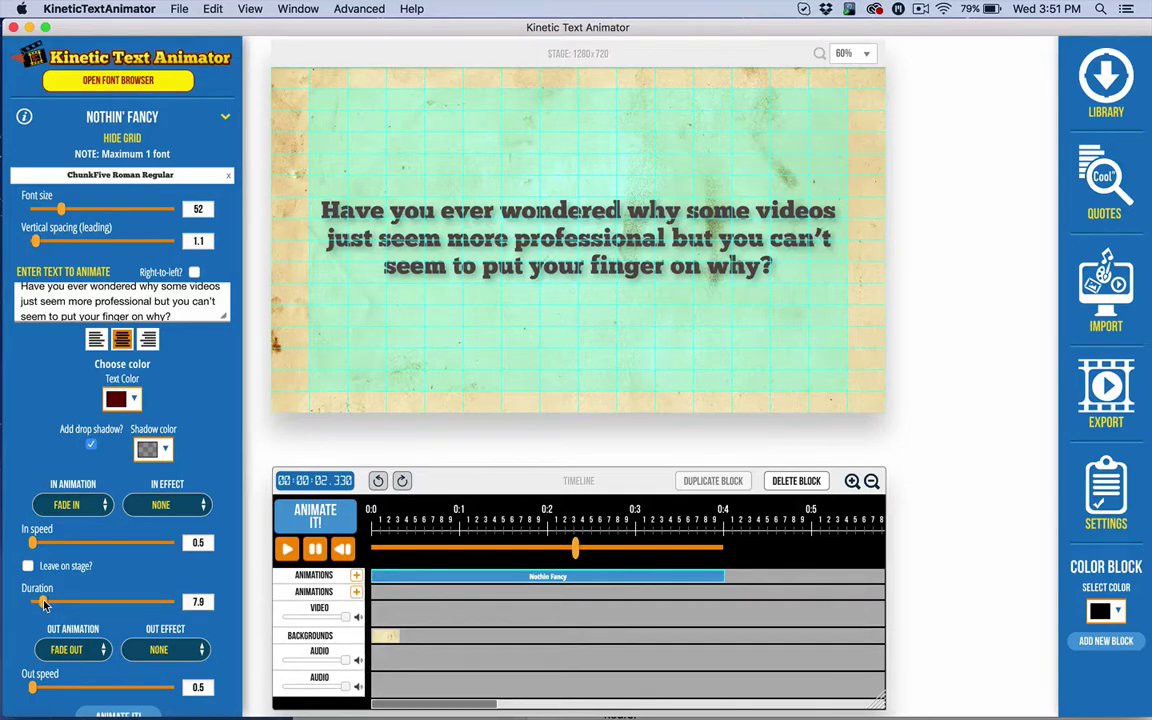
drag(44, 603, 46, 605)
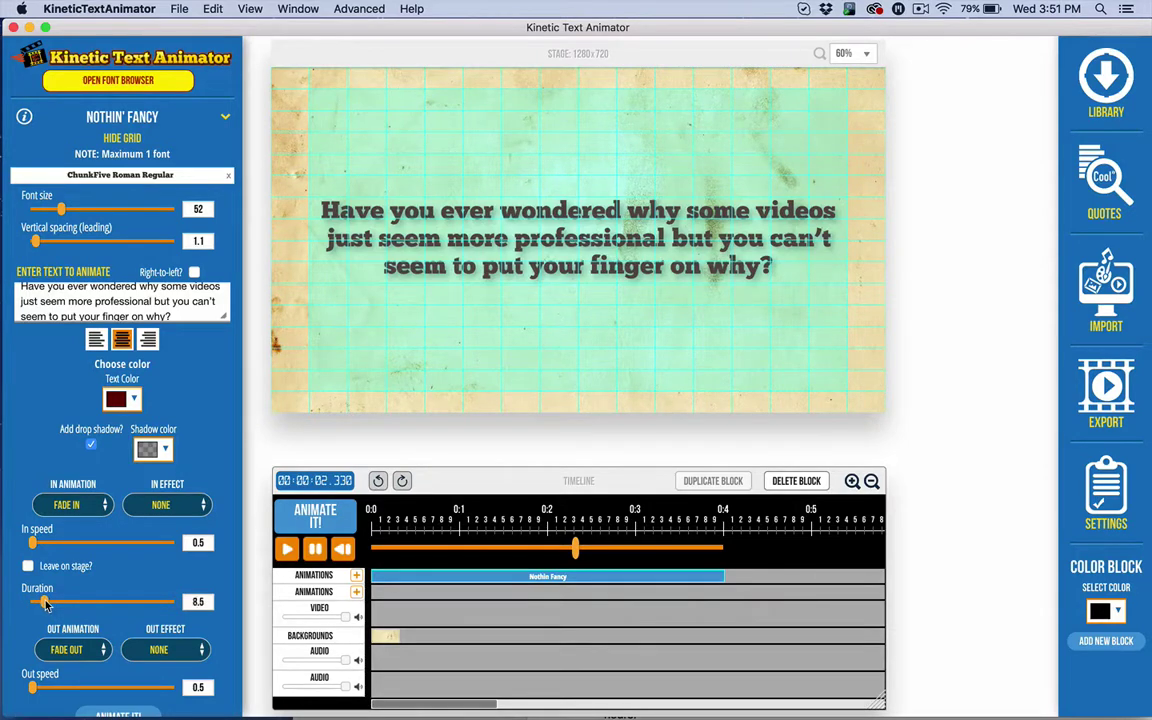
click(139, 714)
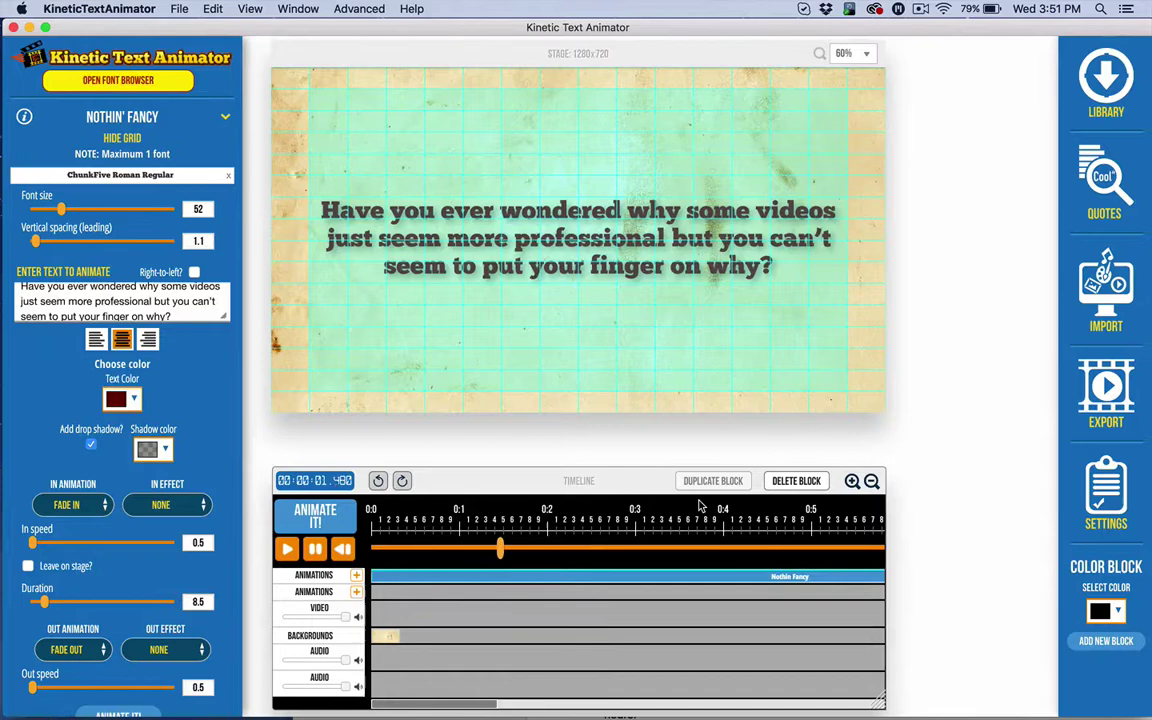
click(870, 482)
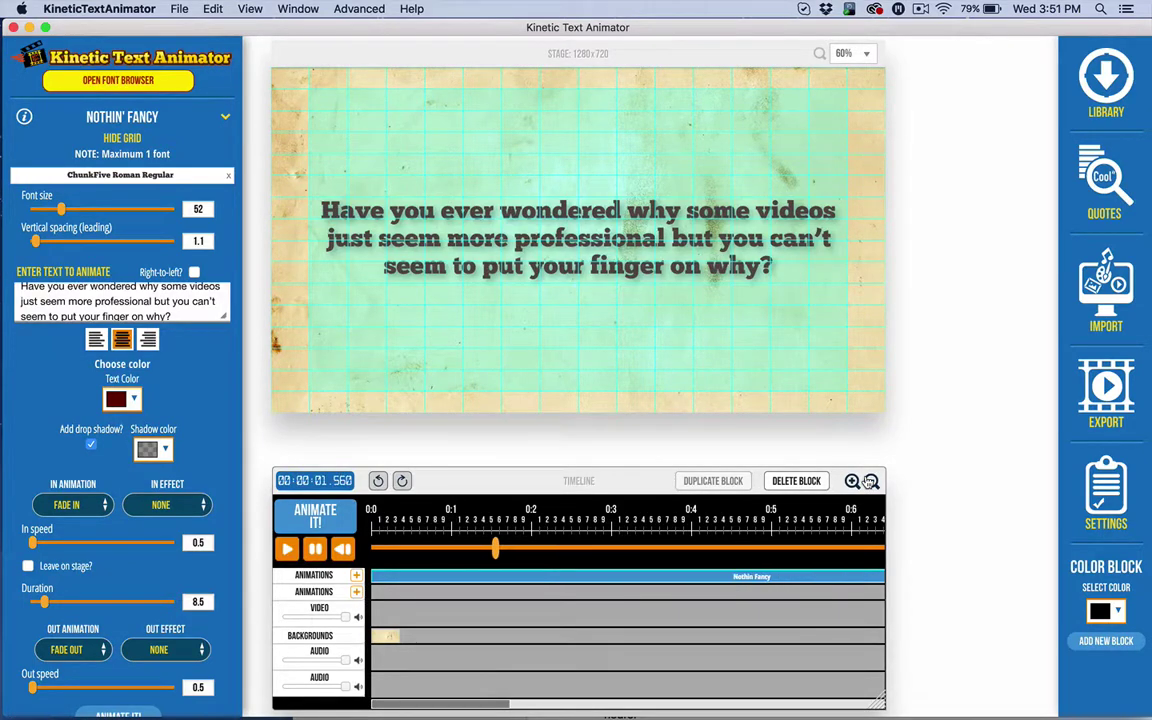
Hide the grid and re-render the sentence in green (#008000) instead of dark red
click(870, 482)
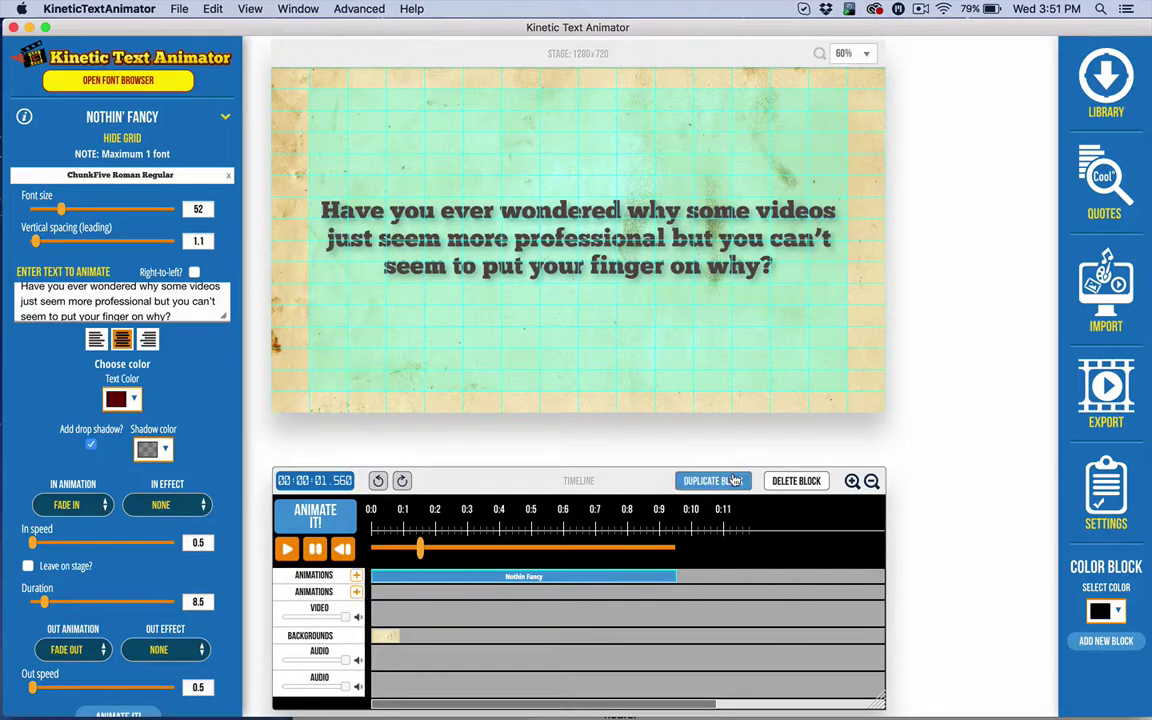
click(122, 138)
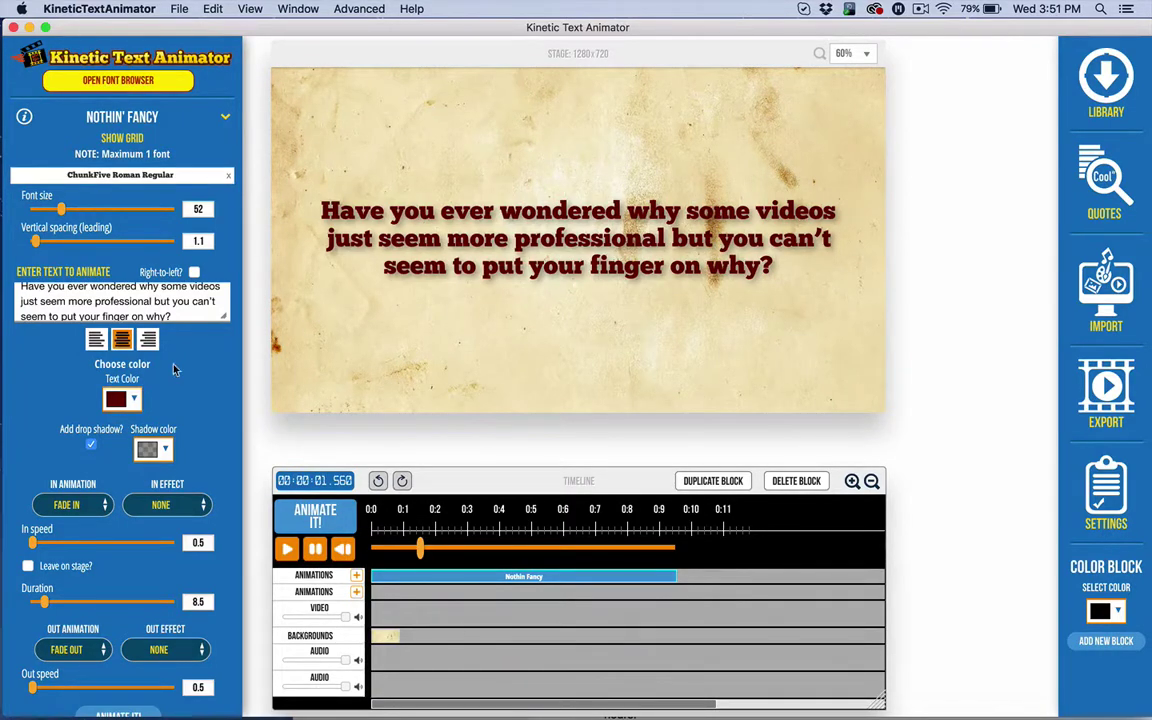
click(117, 399)
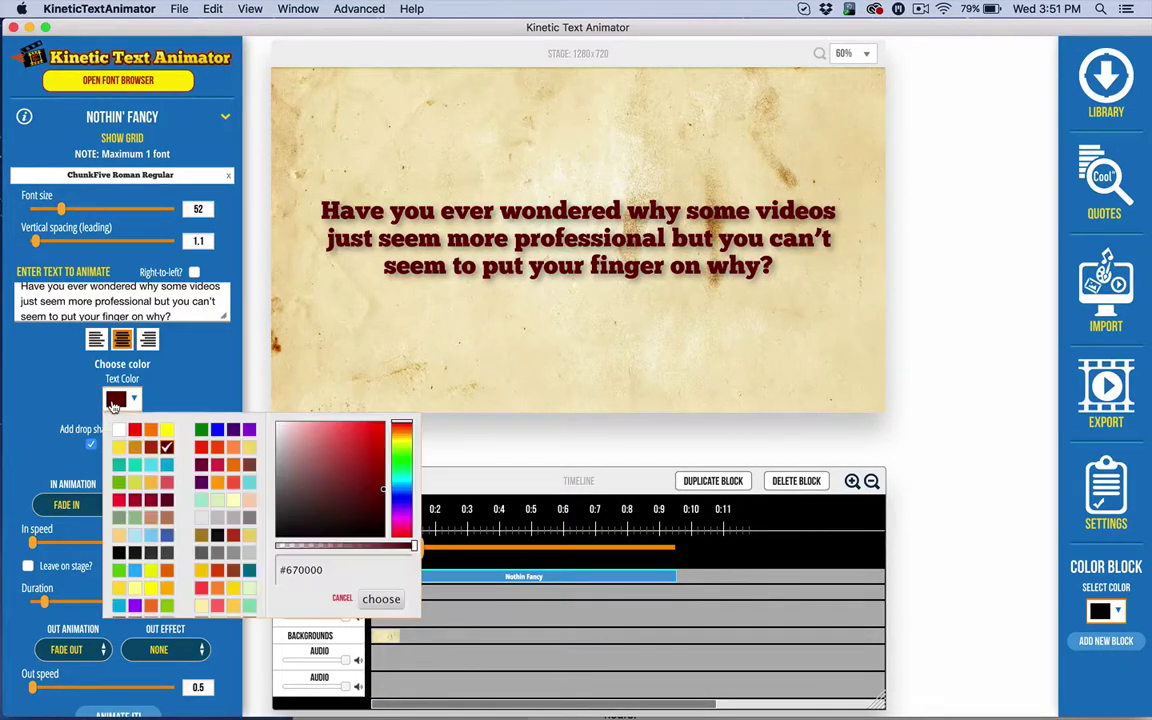
click(203, 430)
click(381, 598)
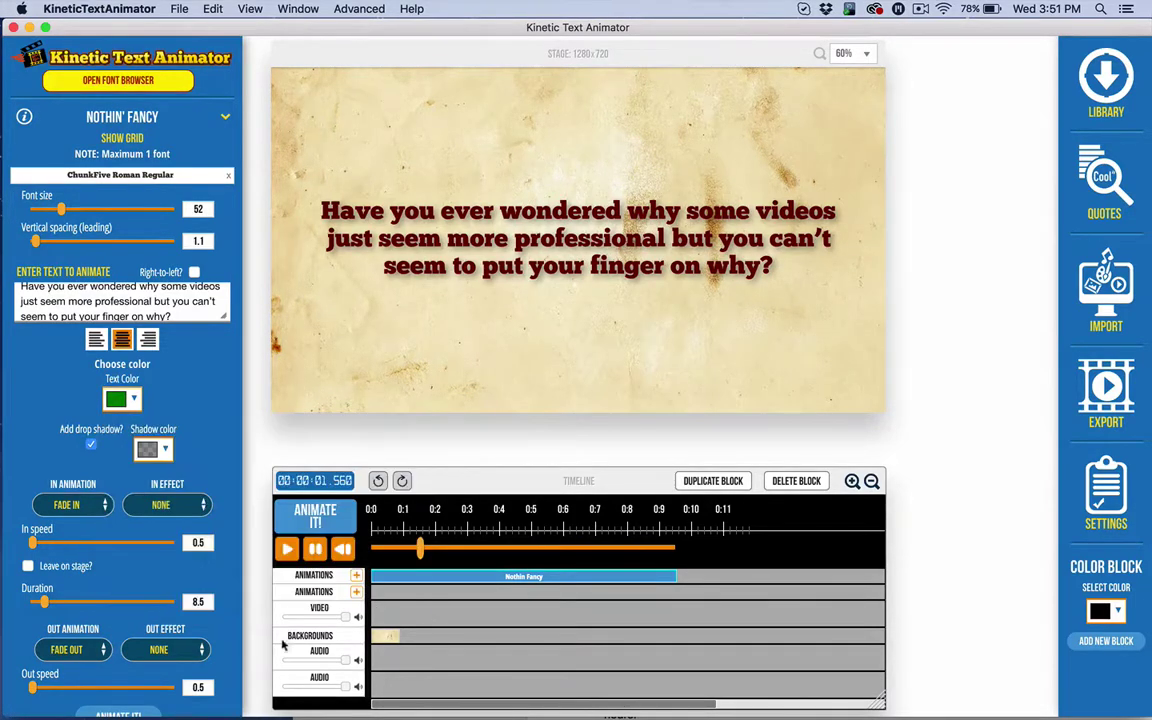
click(145, 712)
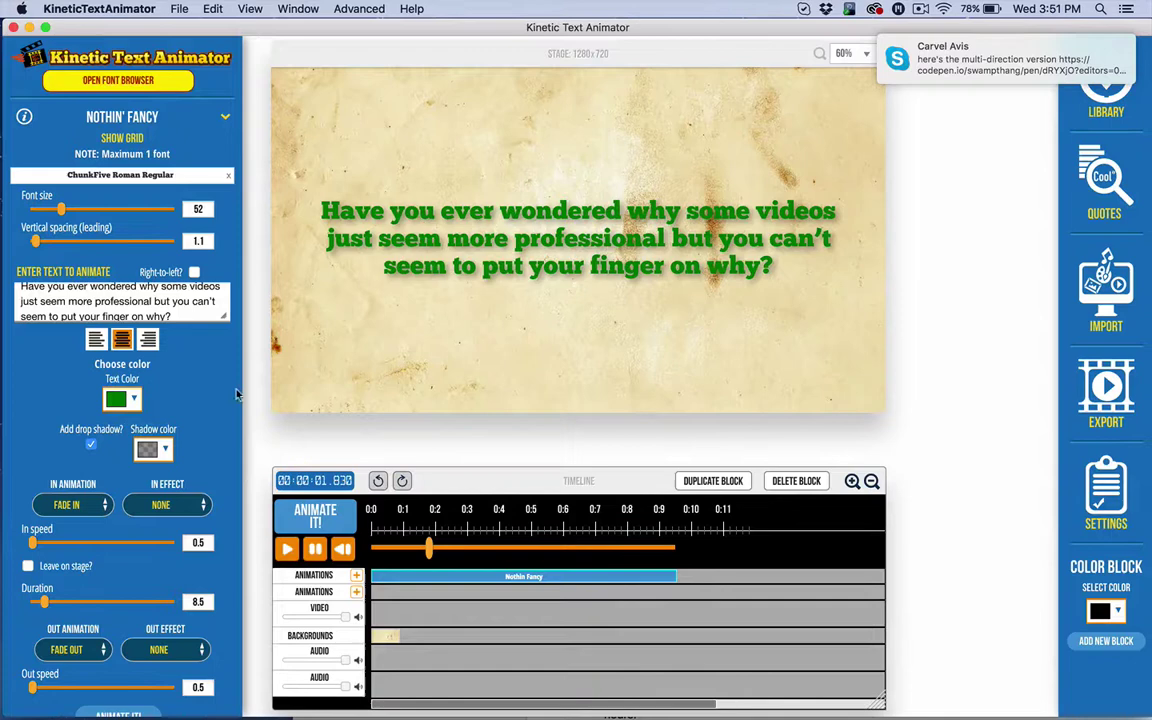
Duplicate the Nothin' Fancy block and replace its text with the script's 'Or how about this…' passage
click(716, 482)
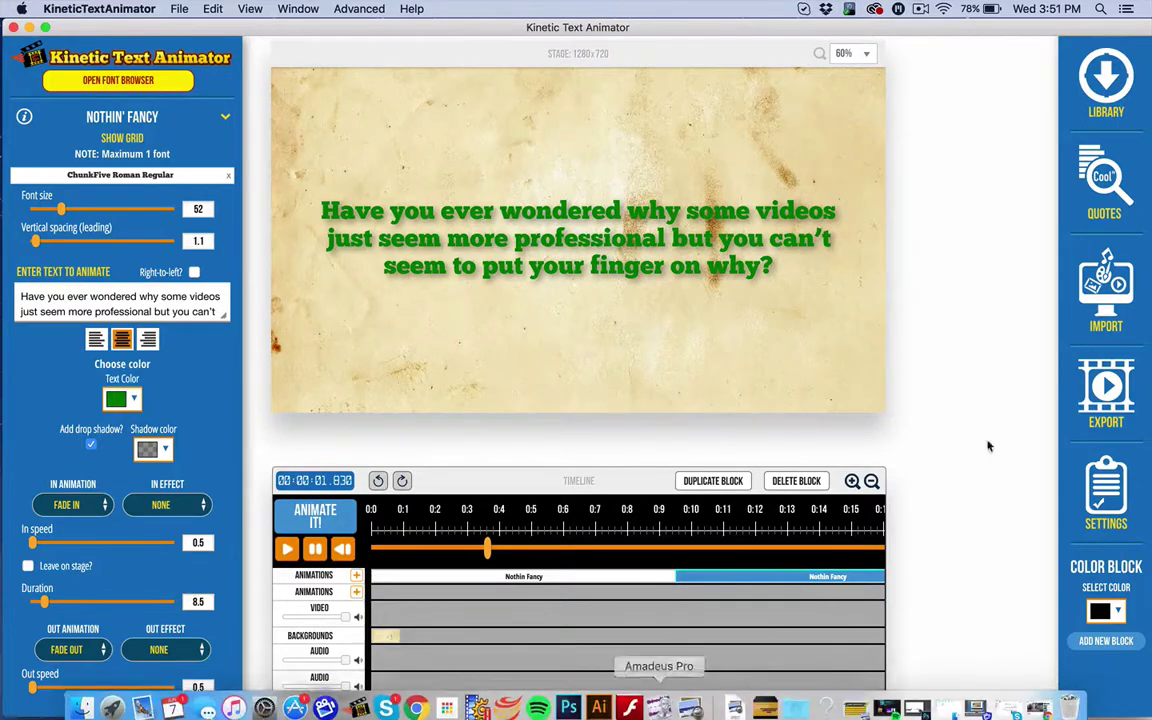
drag(1022, 37, 995, 158)
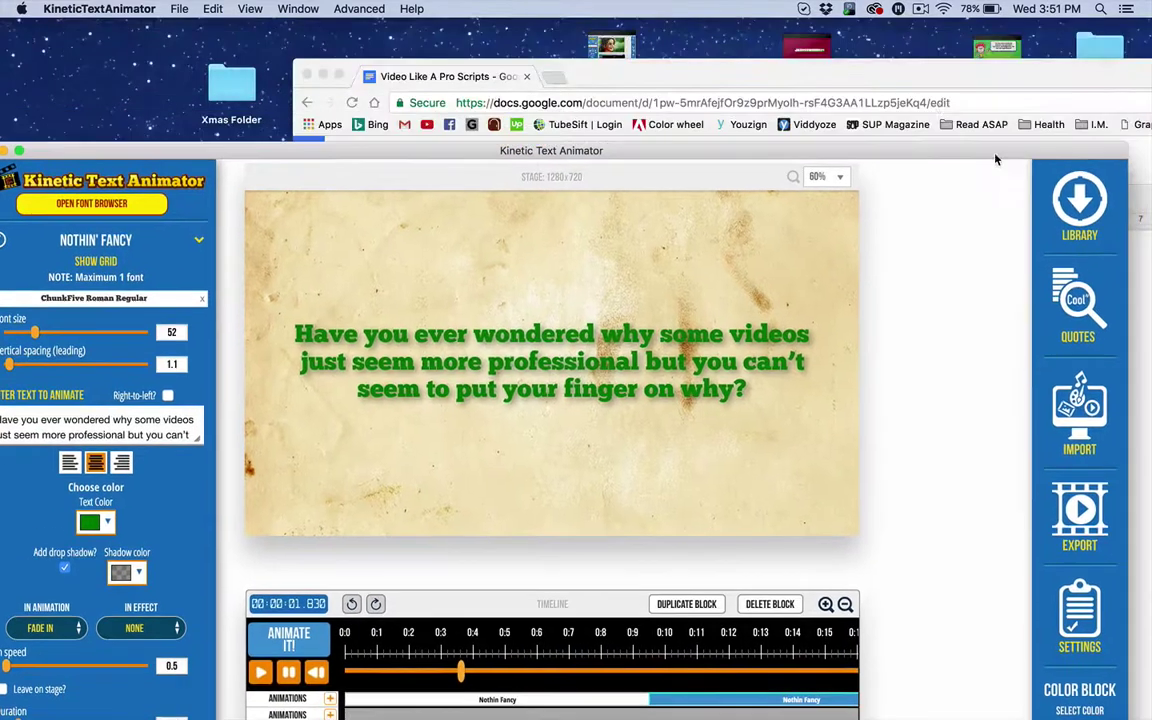
click(935, 93)
drag(730, 330, 683, 357)
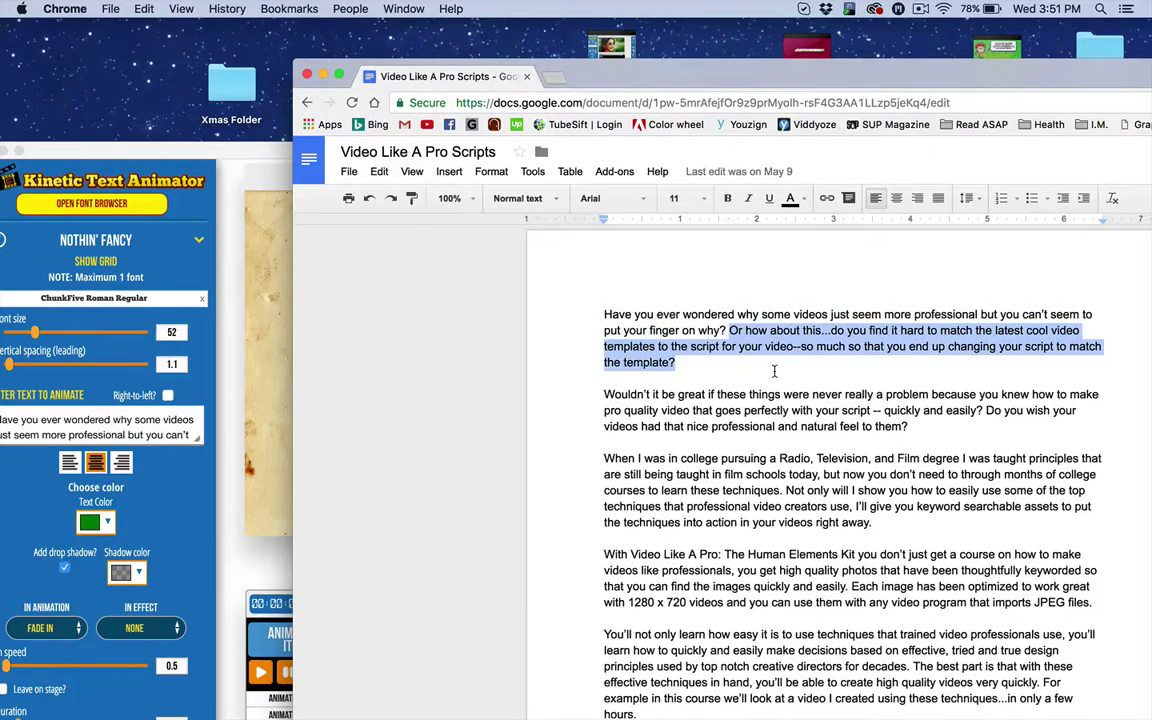
click(186, 146)
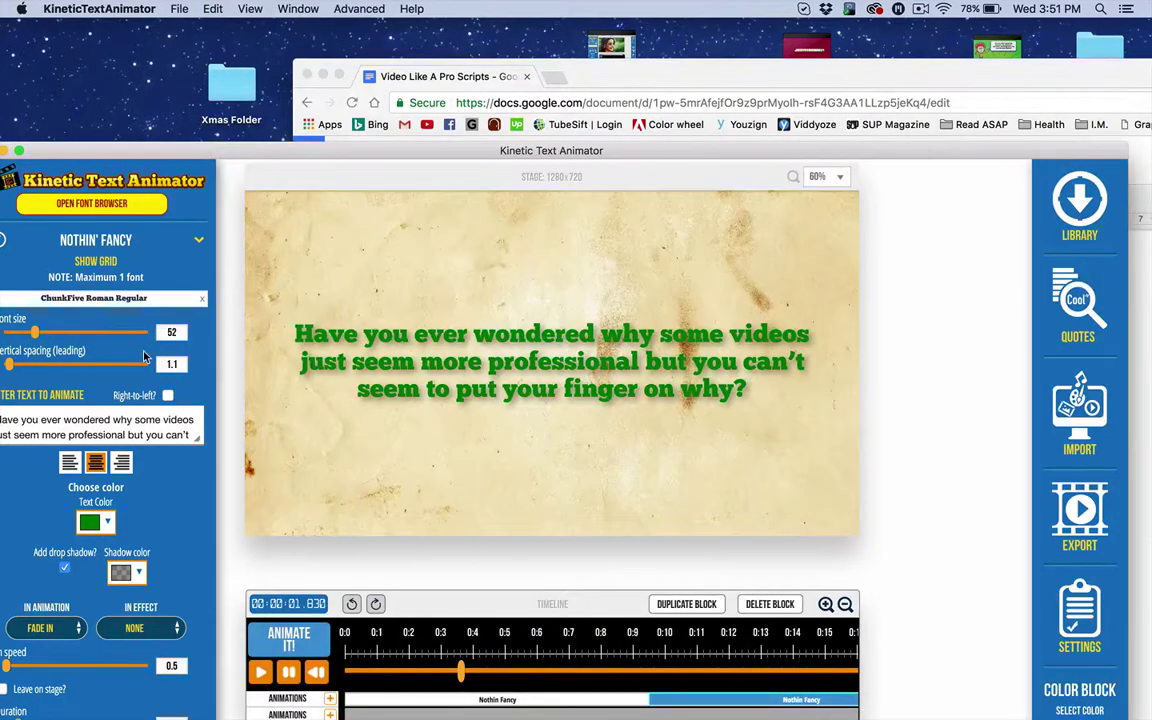
click(143, 420)
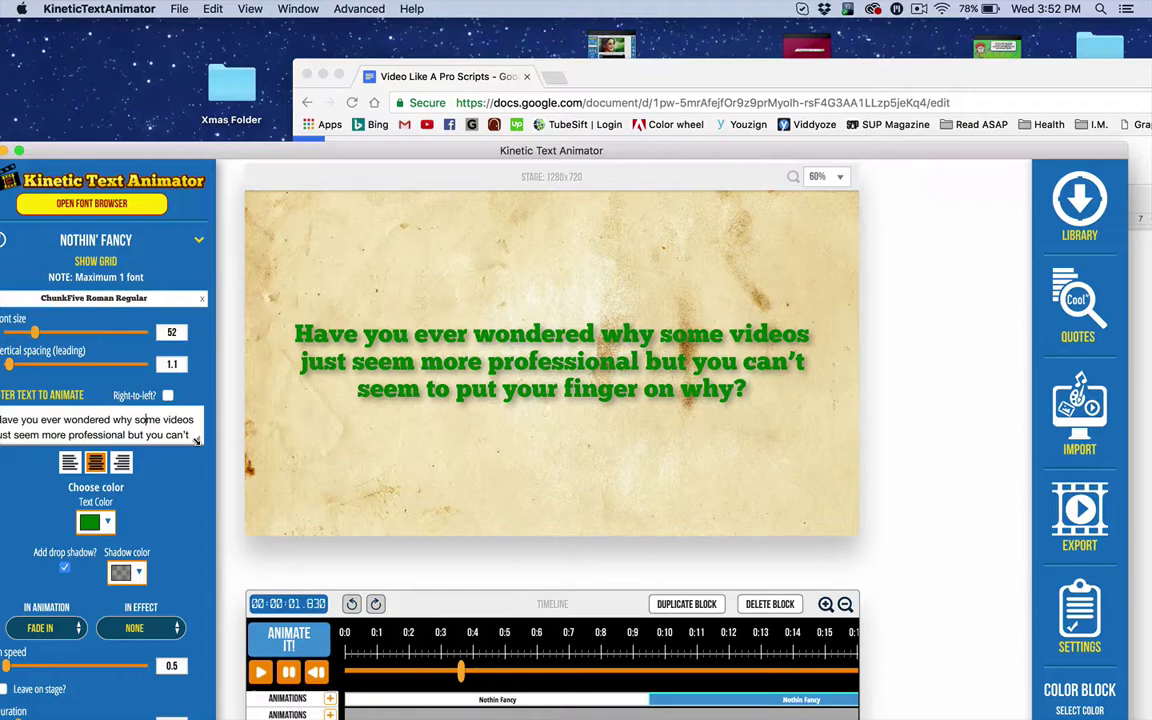
key(super+a)
key(super+v)
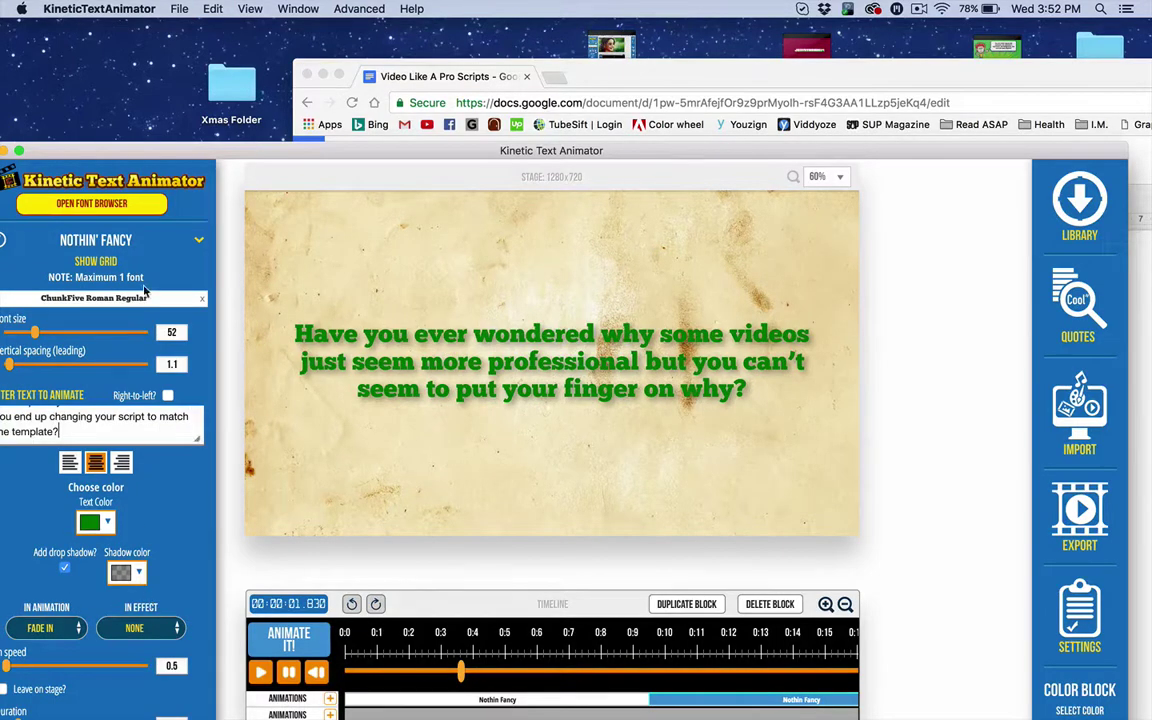
drag(109, 152, 120, 42)
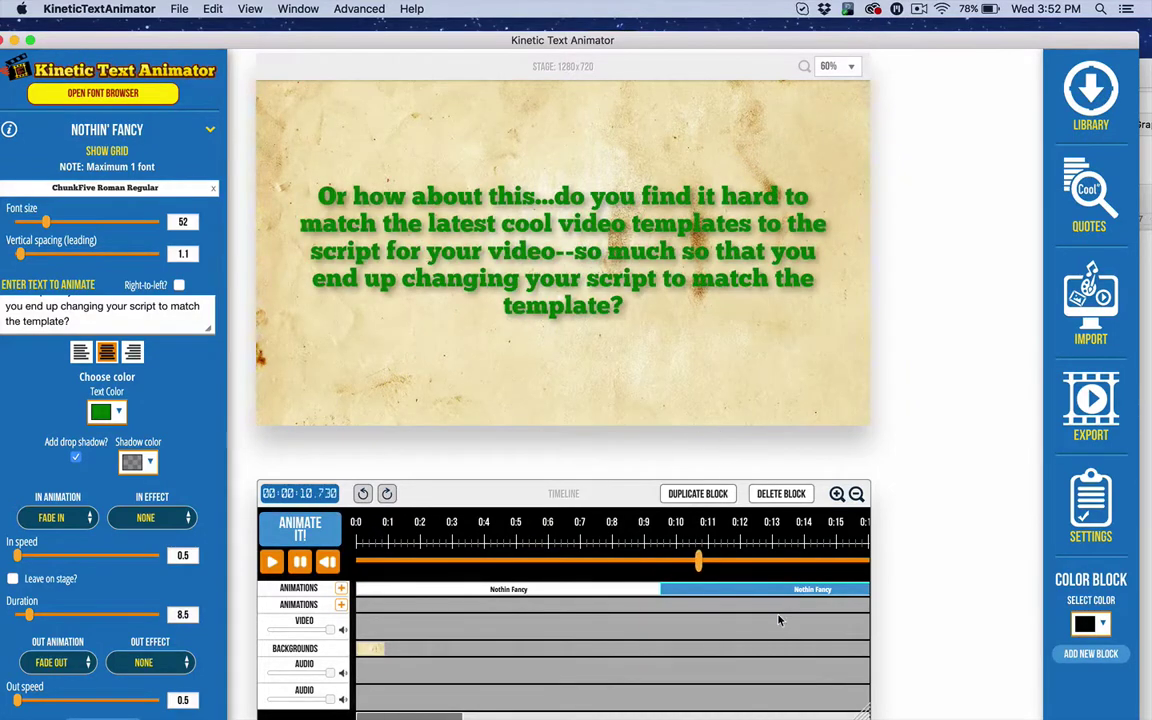
Duplicate the block again and paste the script's 'Wouldn't it be great…' sentence into the copy
scroll(779, 617, right, 5)
scroll(545, 600, left, 3)
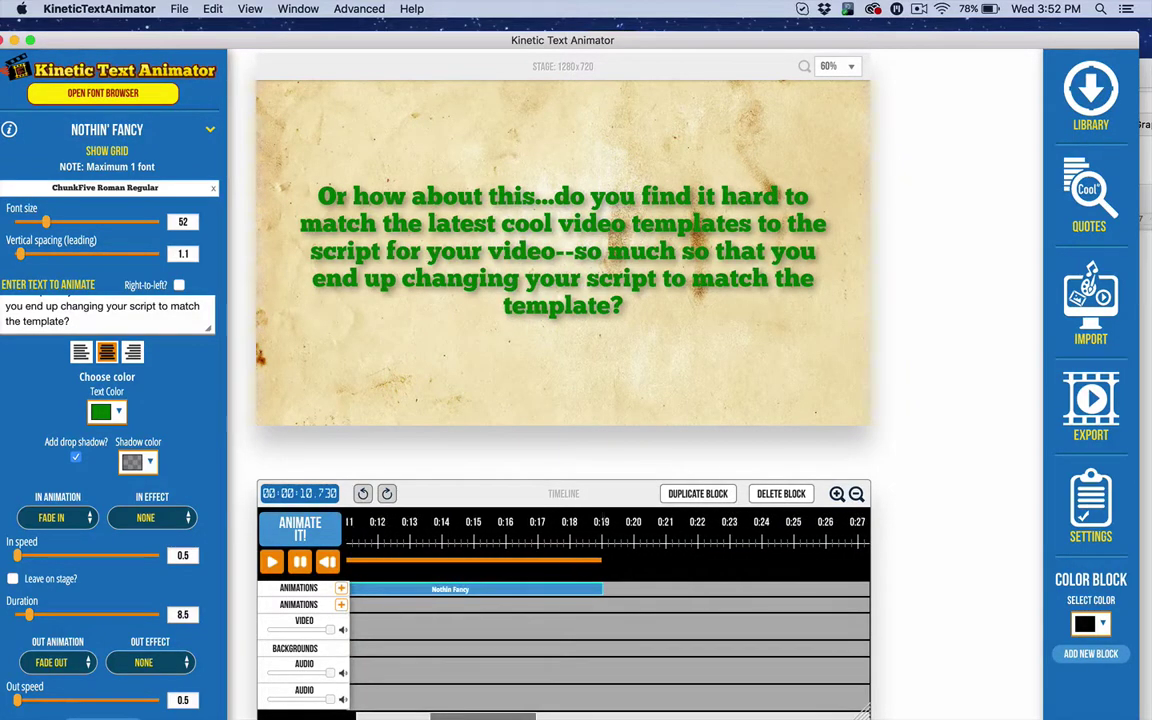
click(677, 497)
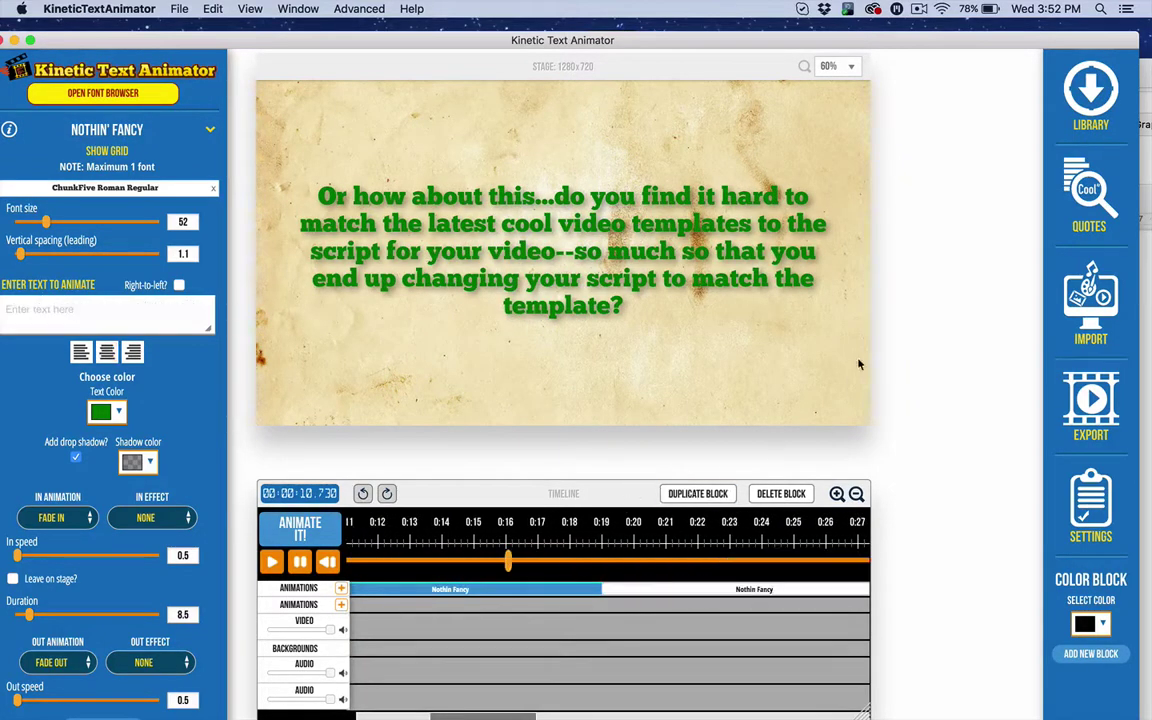
click(771, 587)
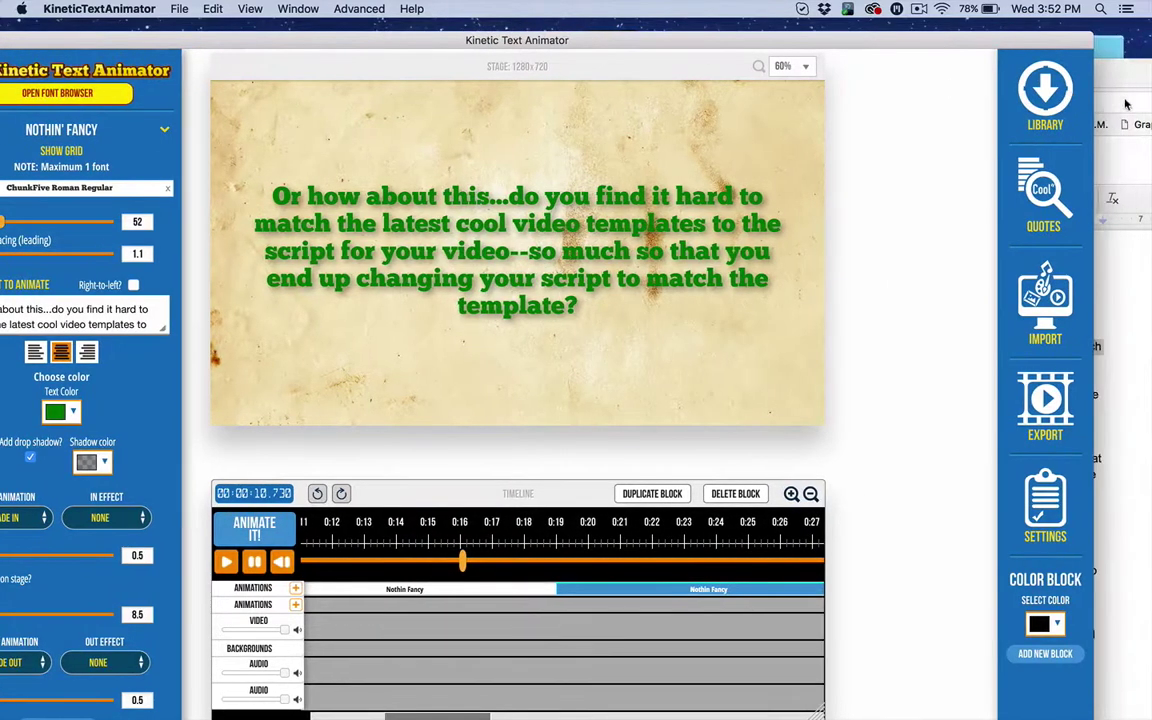
key(super+Tab)
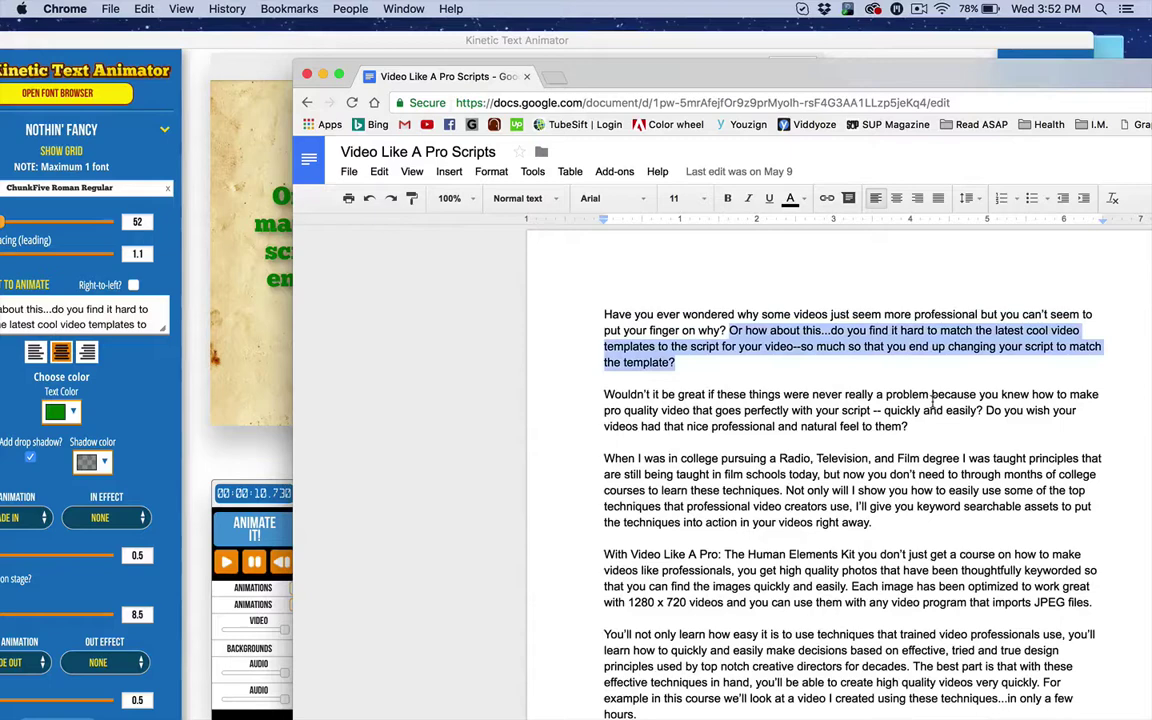
drag(981, 410, 600, 394)
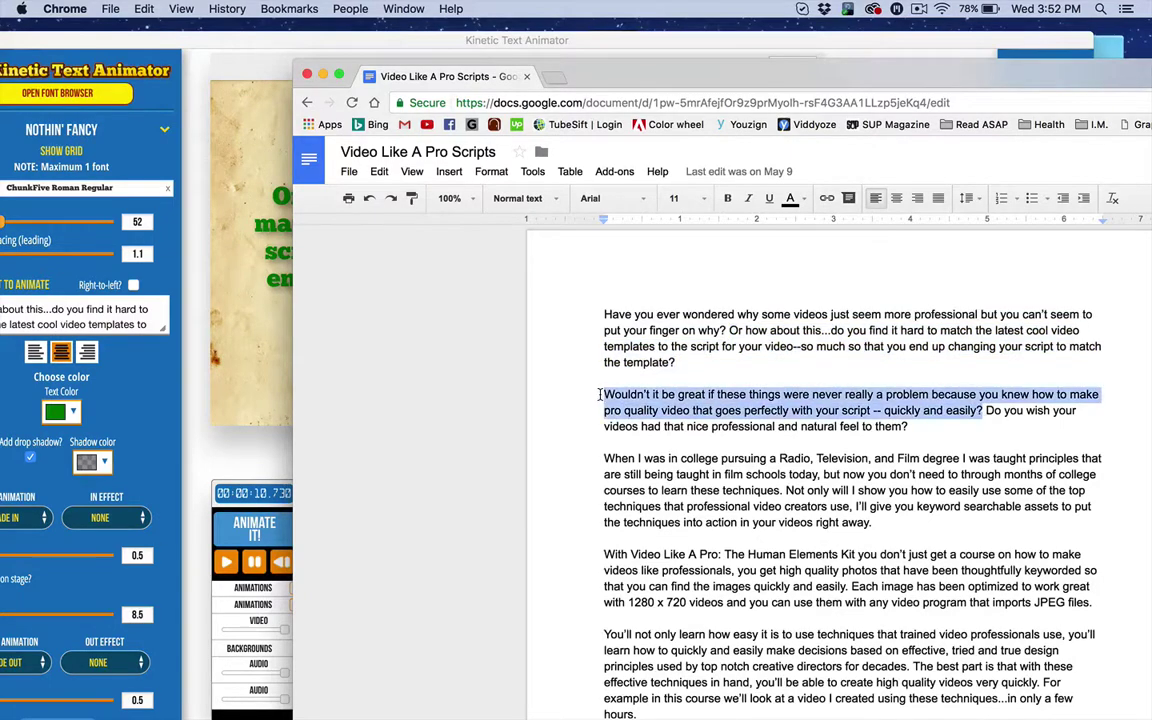
right_click(666, 398)
click(700, 365)
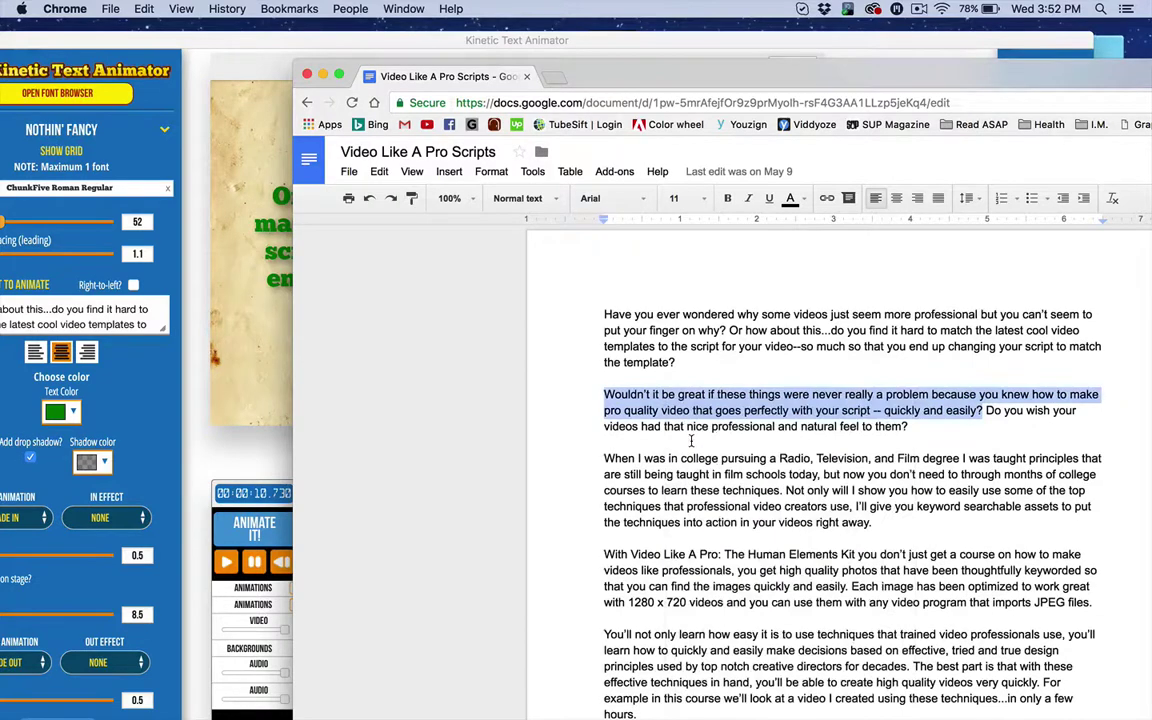
click(191, 49)
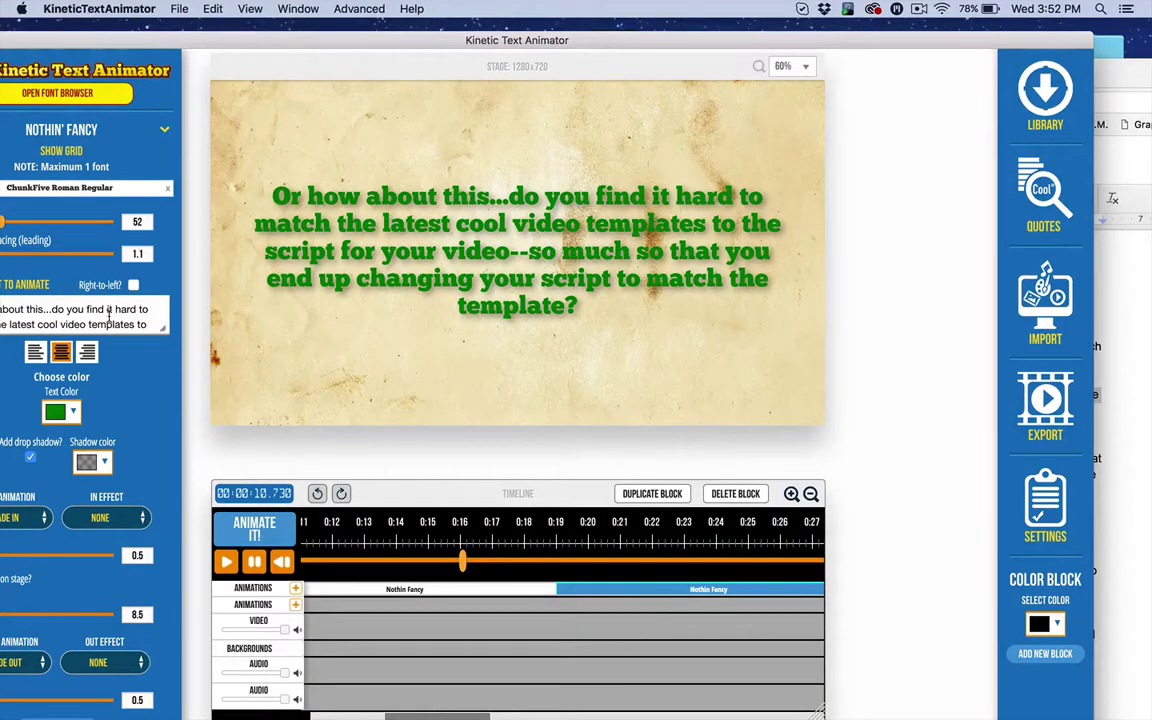
key(super+a)
key(super+v)
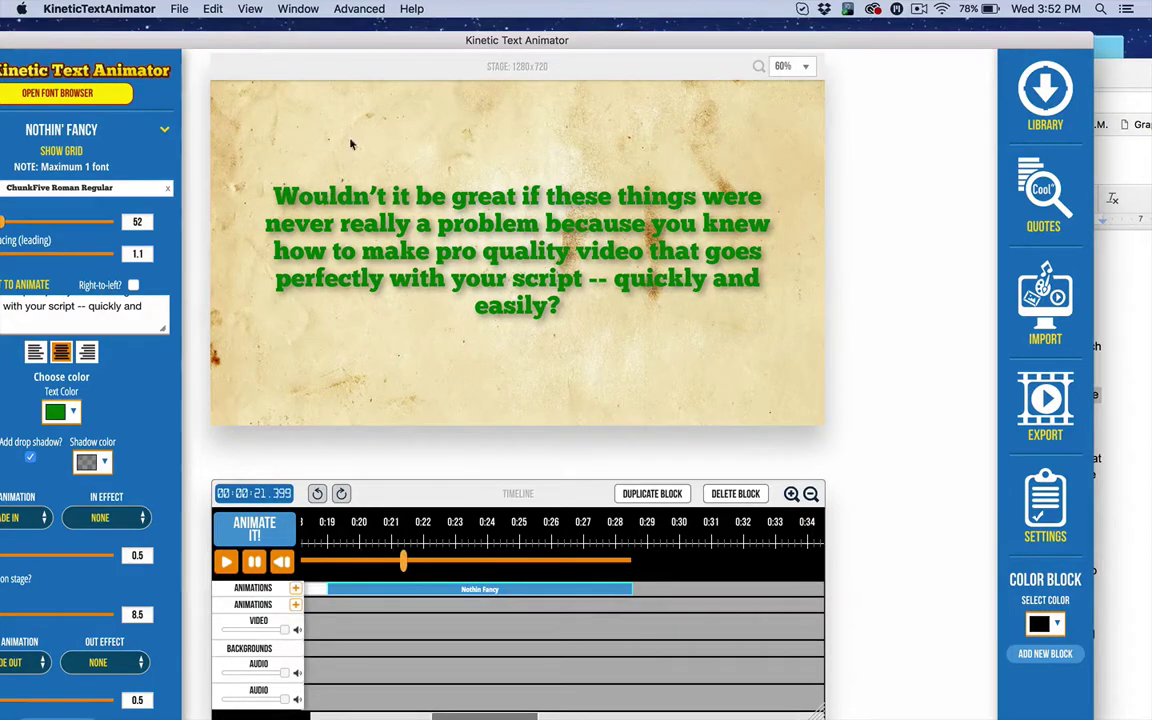
Select the template-question block and open the Sprinkled Sonnet animation settings
drag(201, 33, 254, 20)
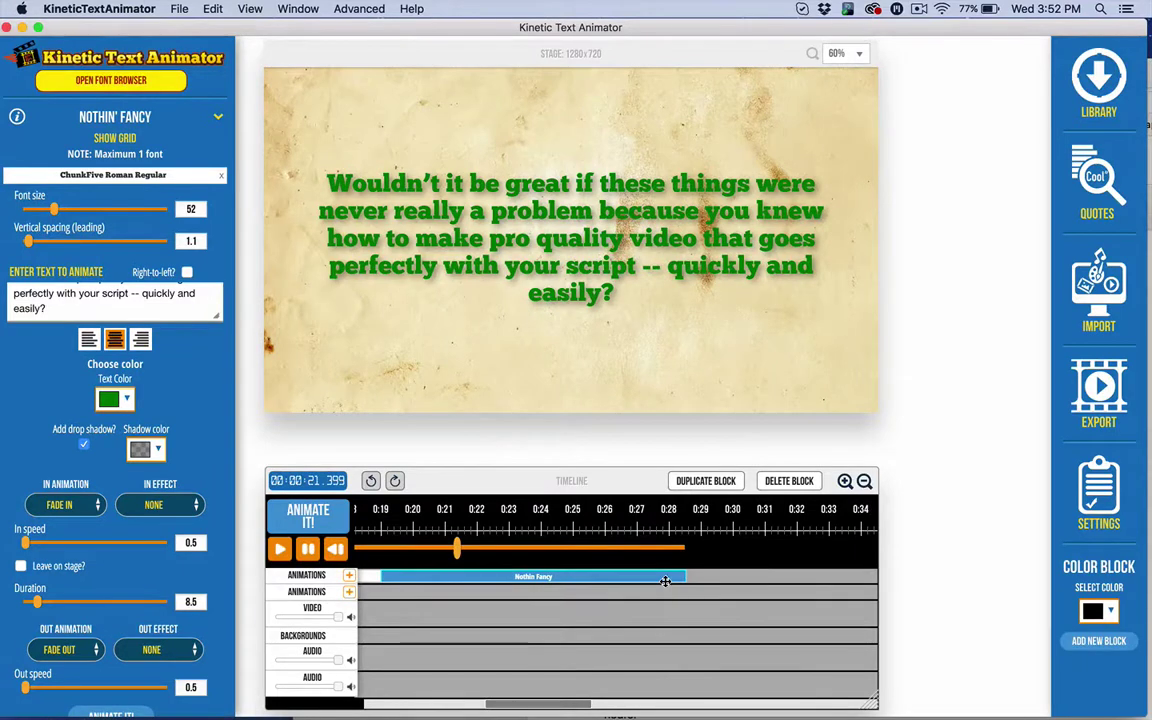
scroll(663, 580, left, 5)
click(591, 578)
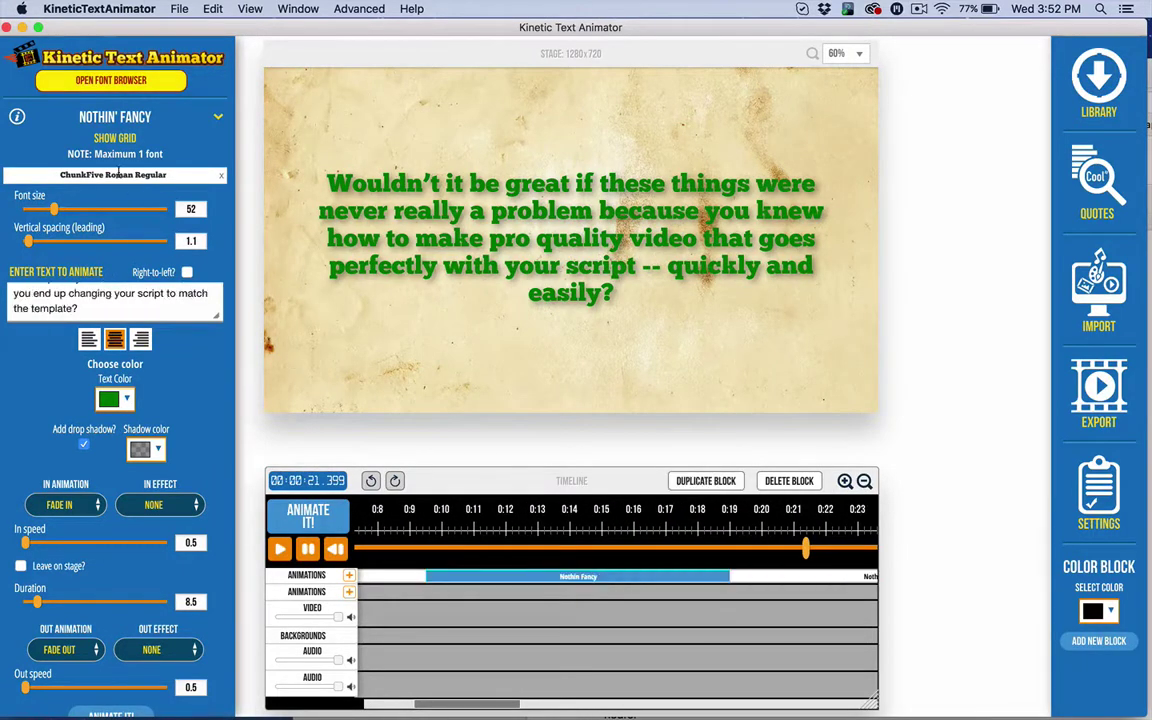
click(108, 128)
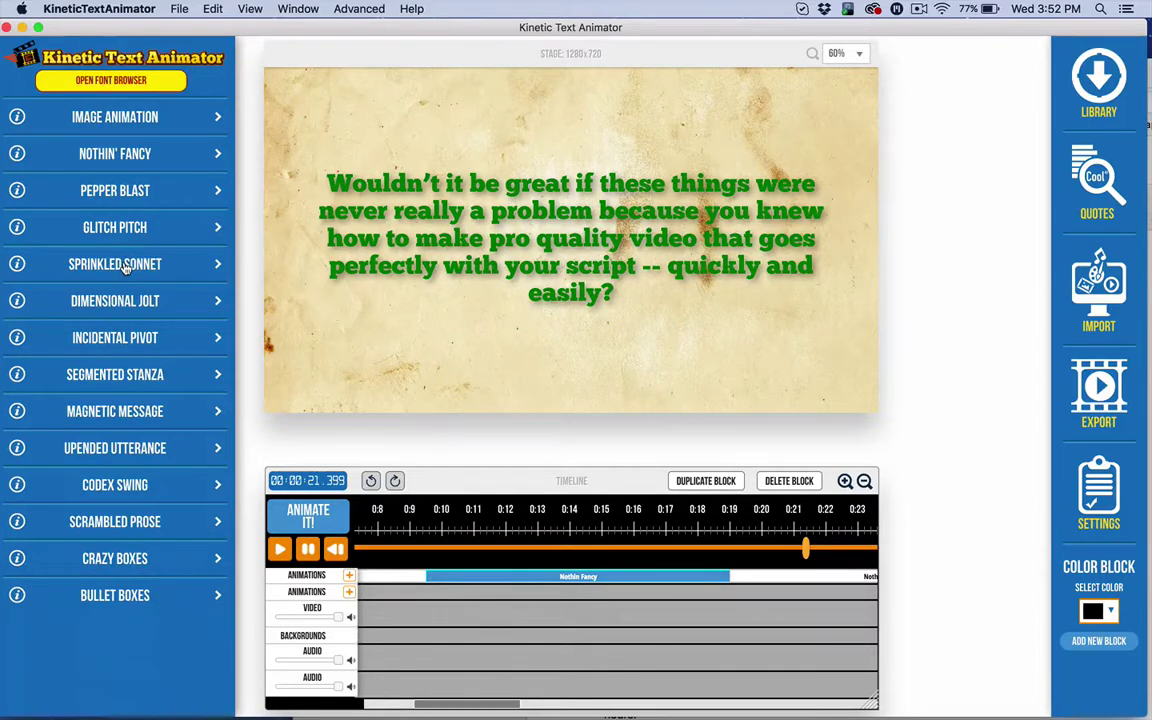
click(121, 265)
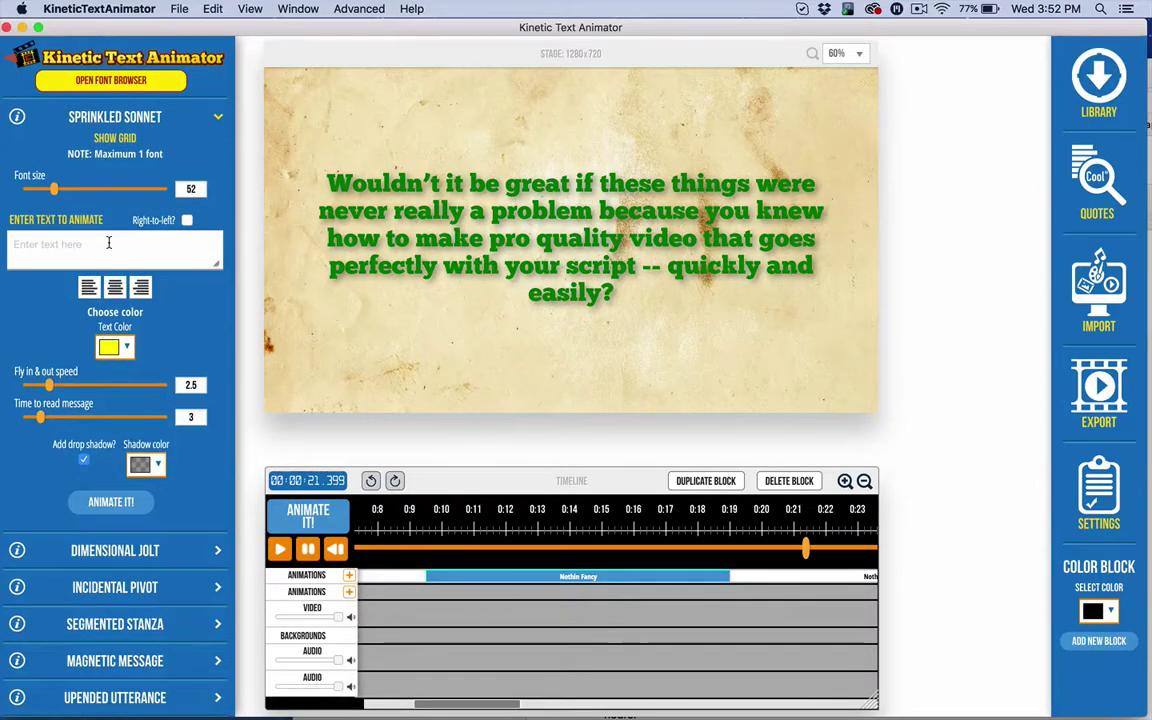
scroll(126, 183, up, 3)
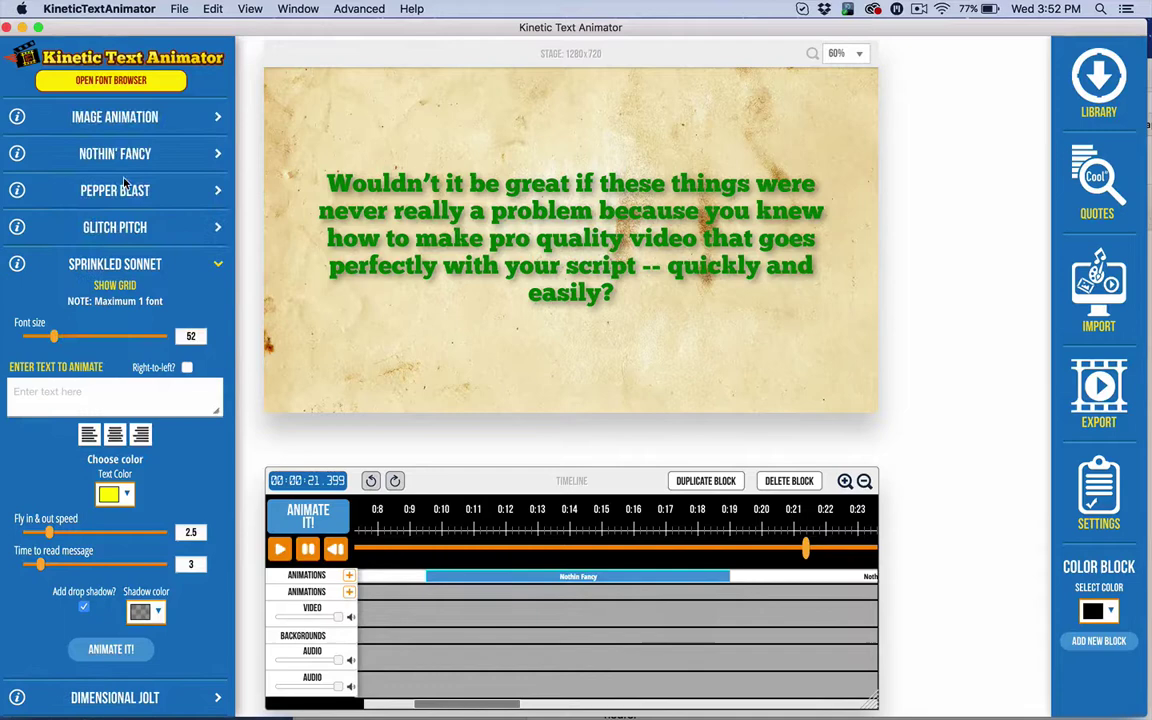
click(548, 575)
Paste the block's text into Sprinkled Sonnet, colour it green, and overwrite the old animation
click(82, 308)
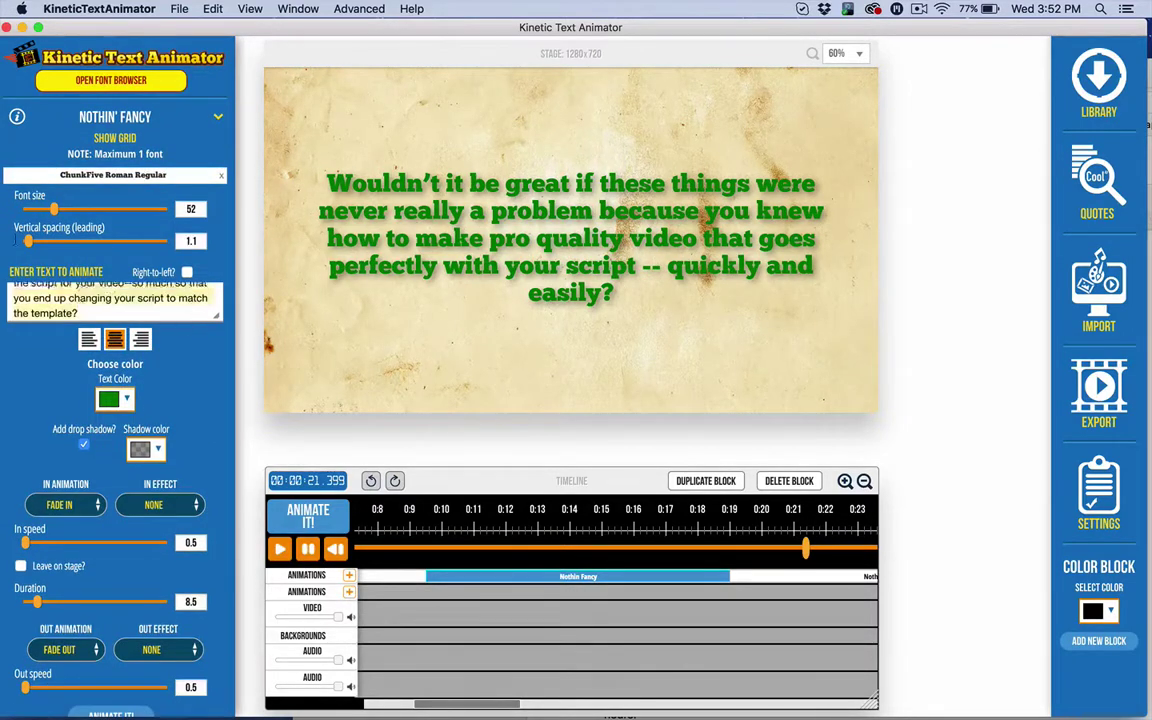
scroll(82, 300, up, 2)
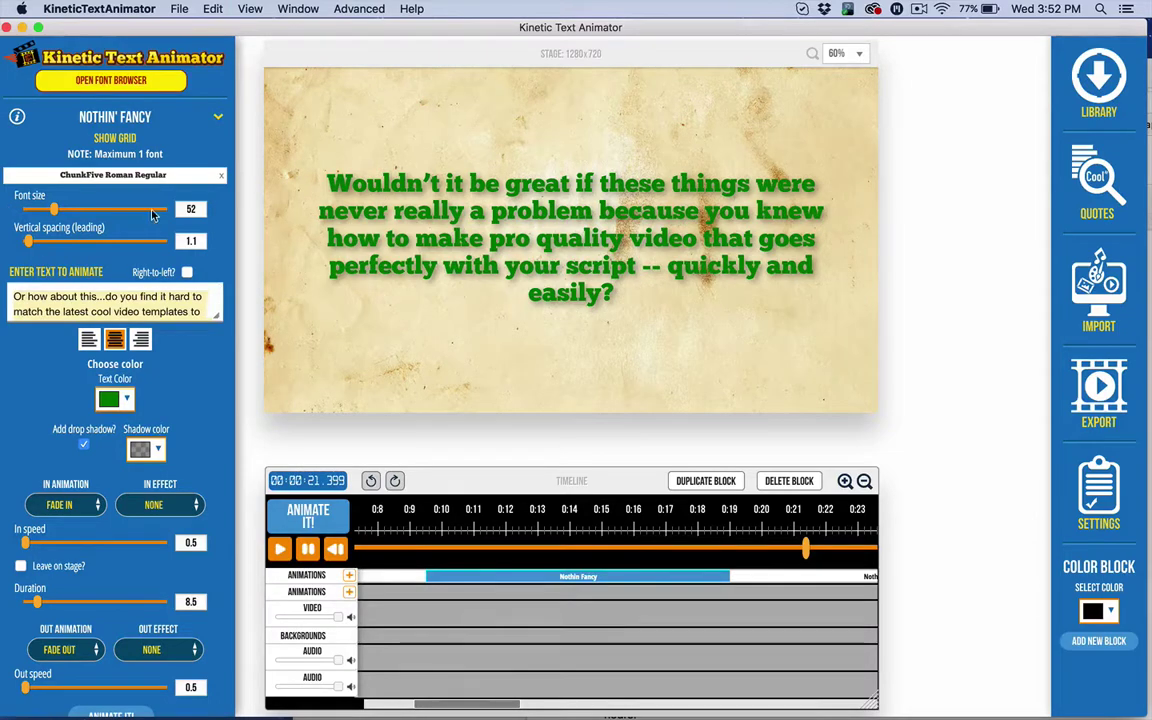
scroll(152, 228, down, 6)
click(120, 536)
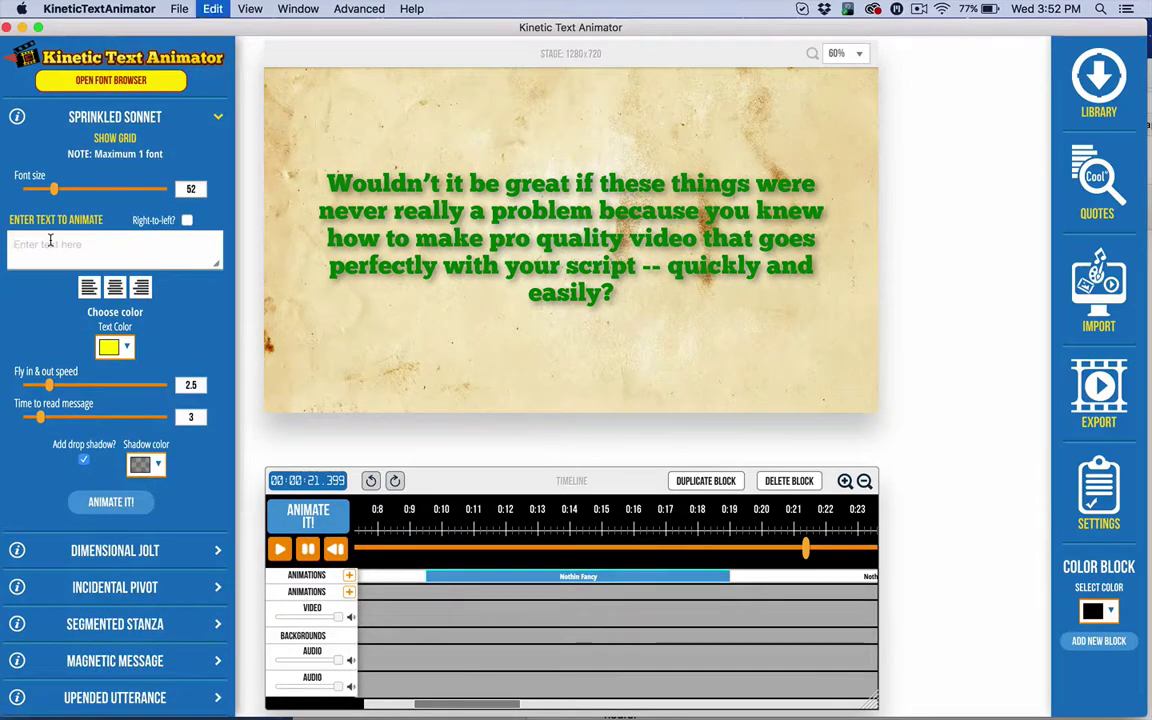
key(super+v)
click(108, 346)
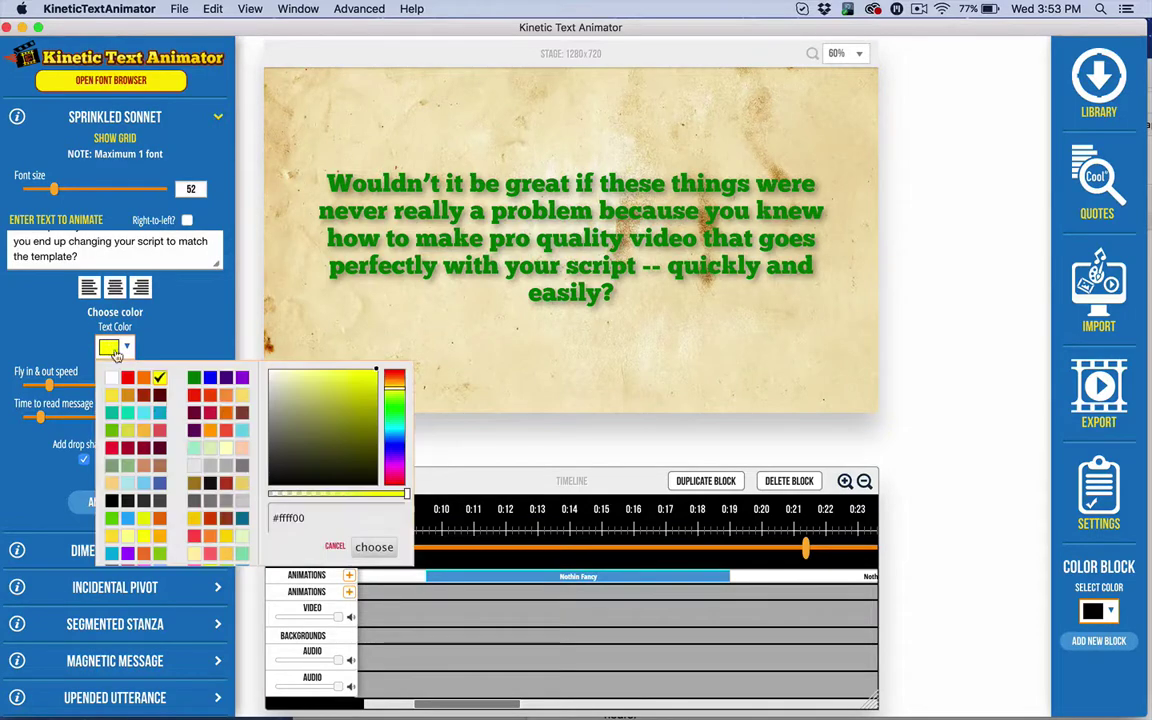
click(193, 377)
click(184, 316)
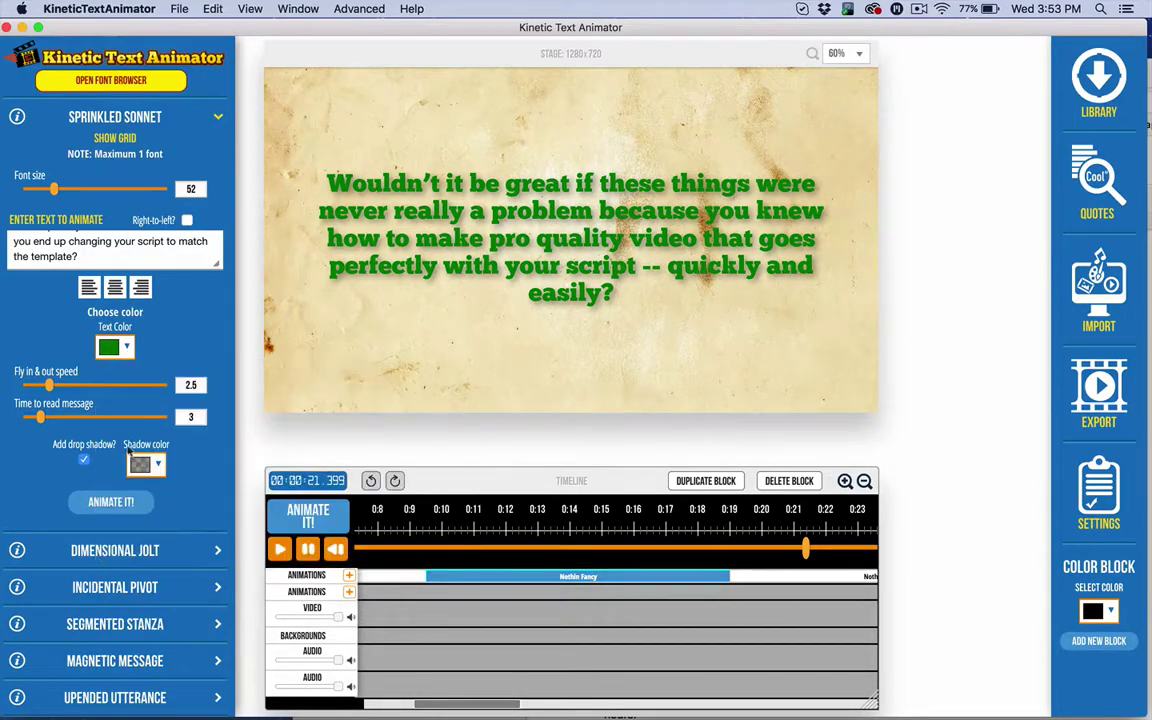
click(110, 501)
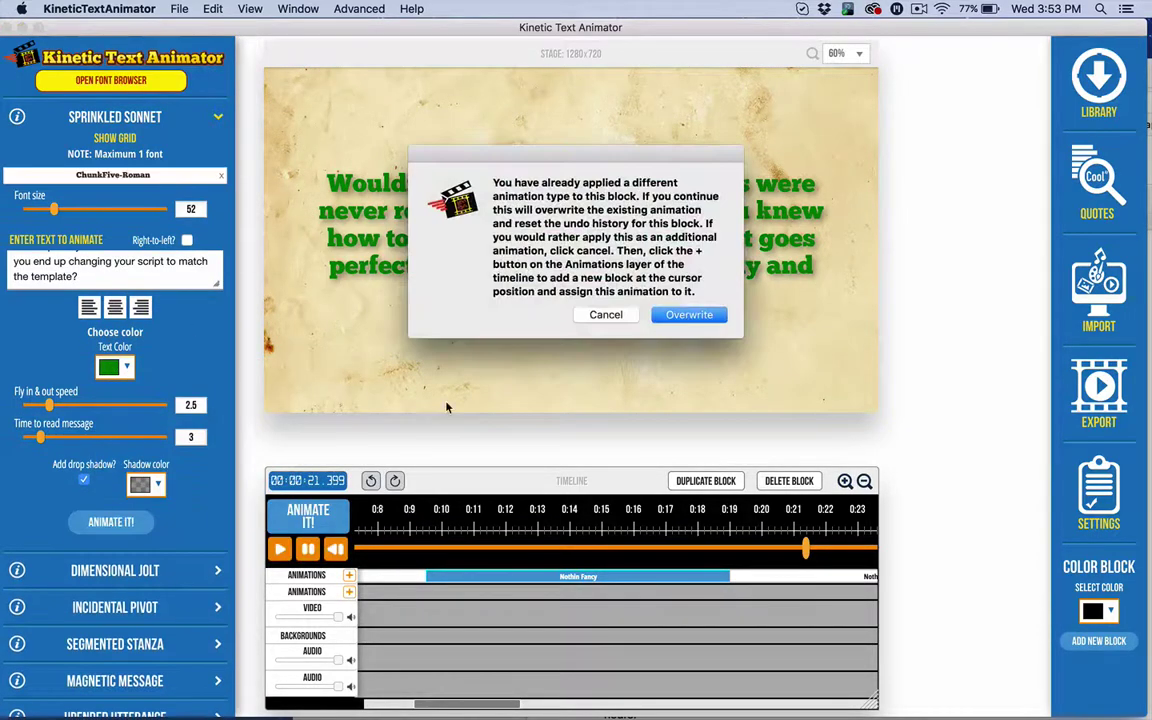
click(689, 314)
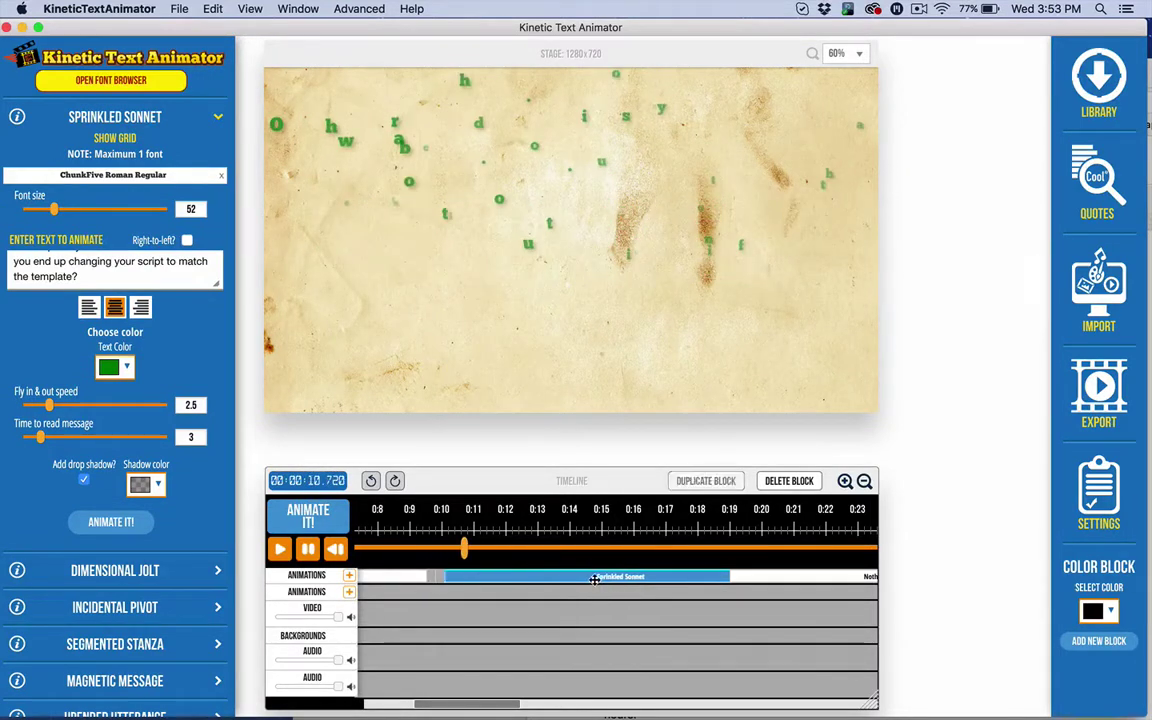
Shift Sprinkled Sonnet slightly later and reposition the Nothin' Fancy block to about 0:17.5
drag(560, 580, 601, 577)
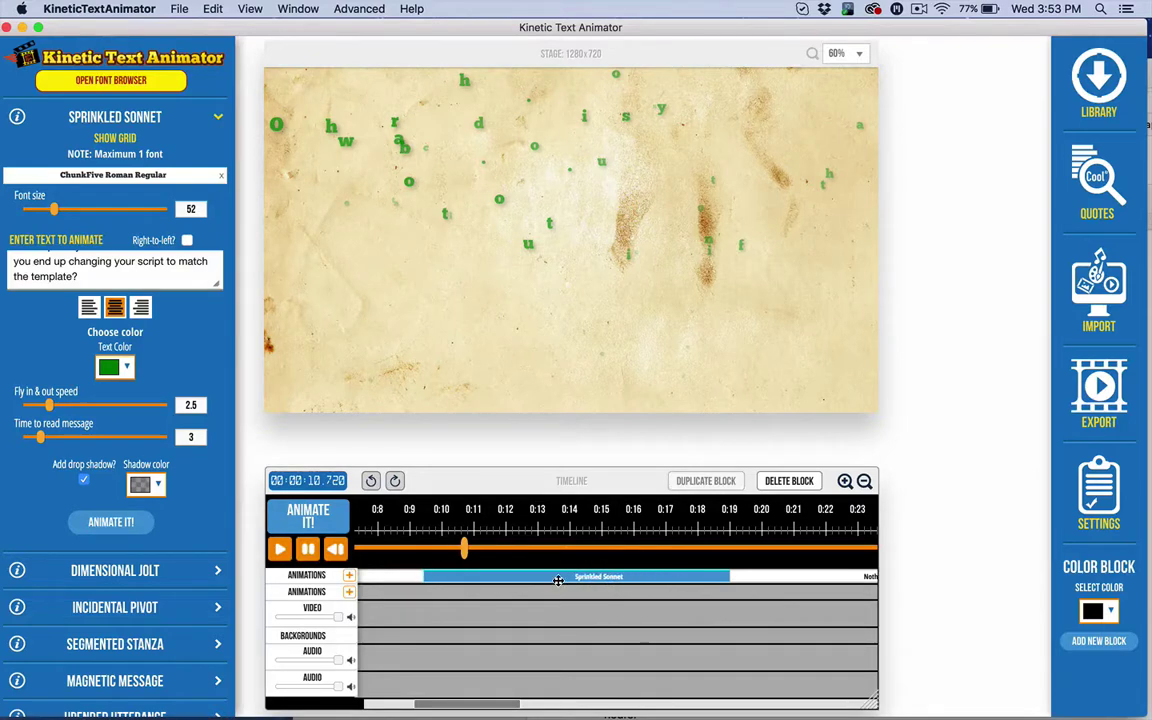
scroll(643, 625, right, 5)
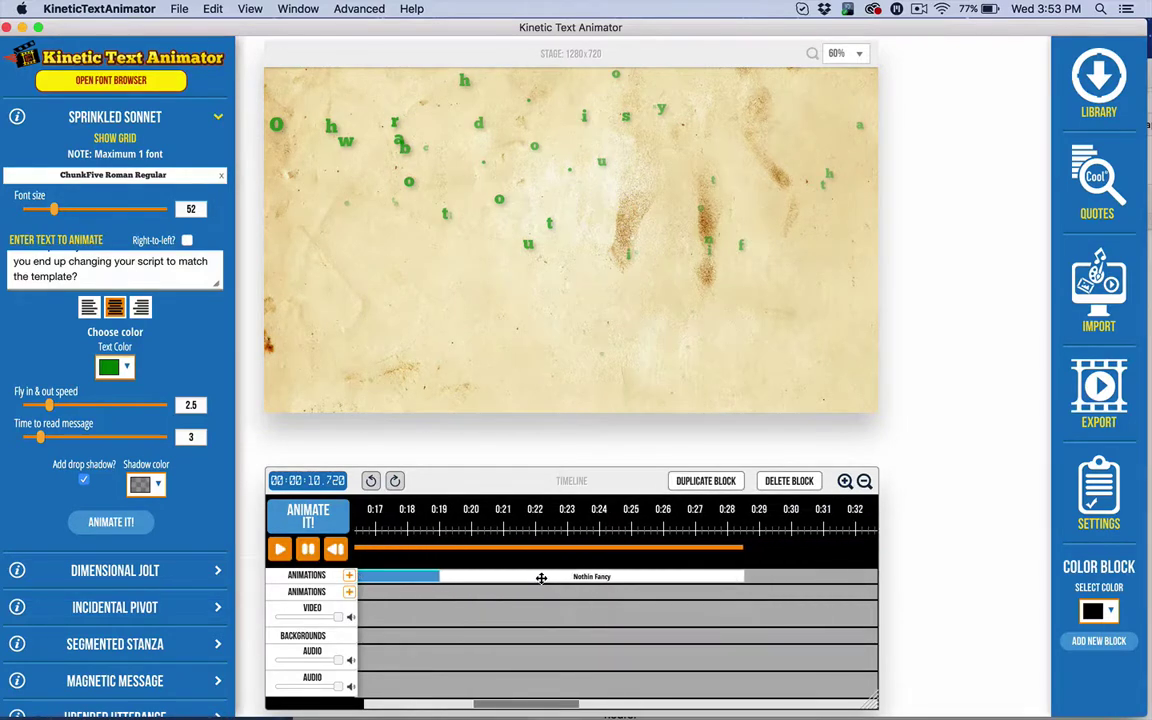
drag(541, 578, 591, 575)
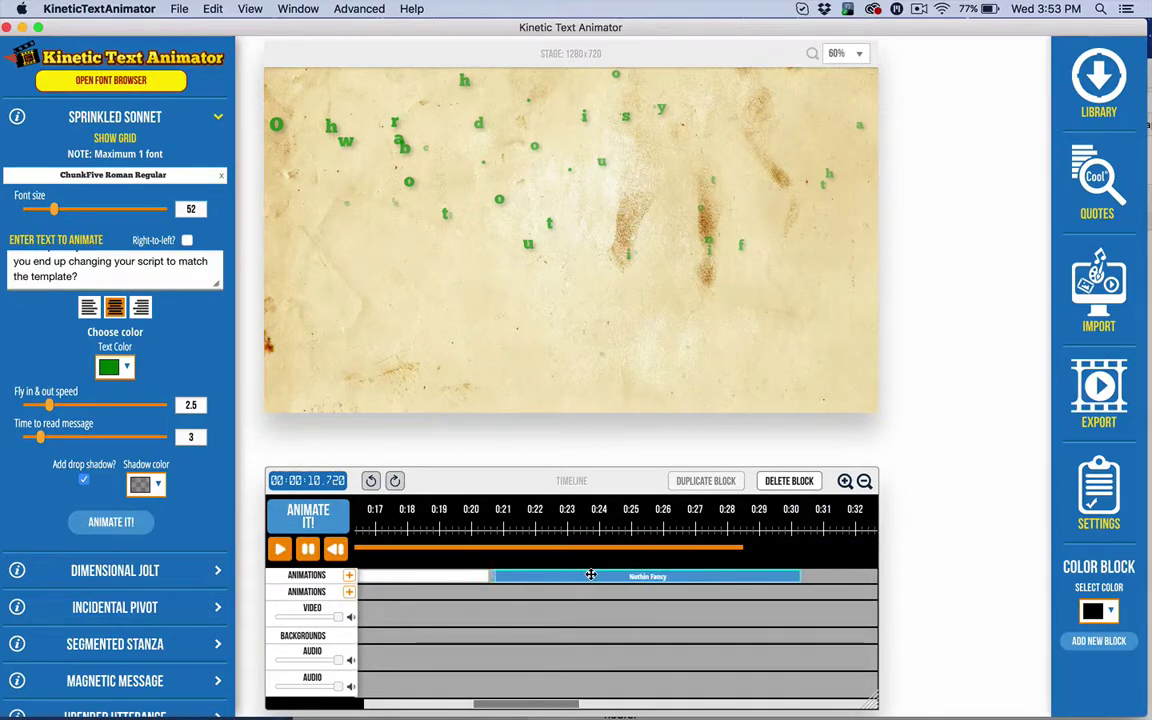
click(573, 574)
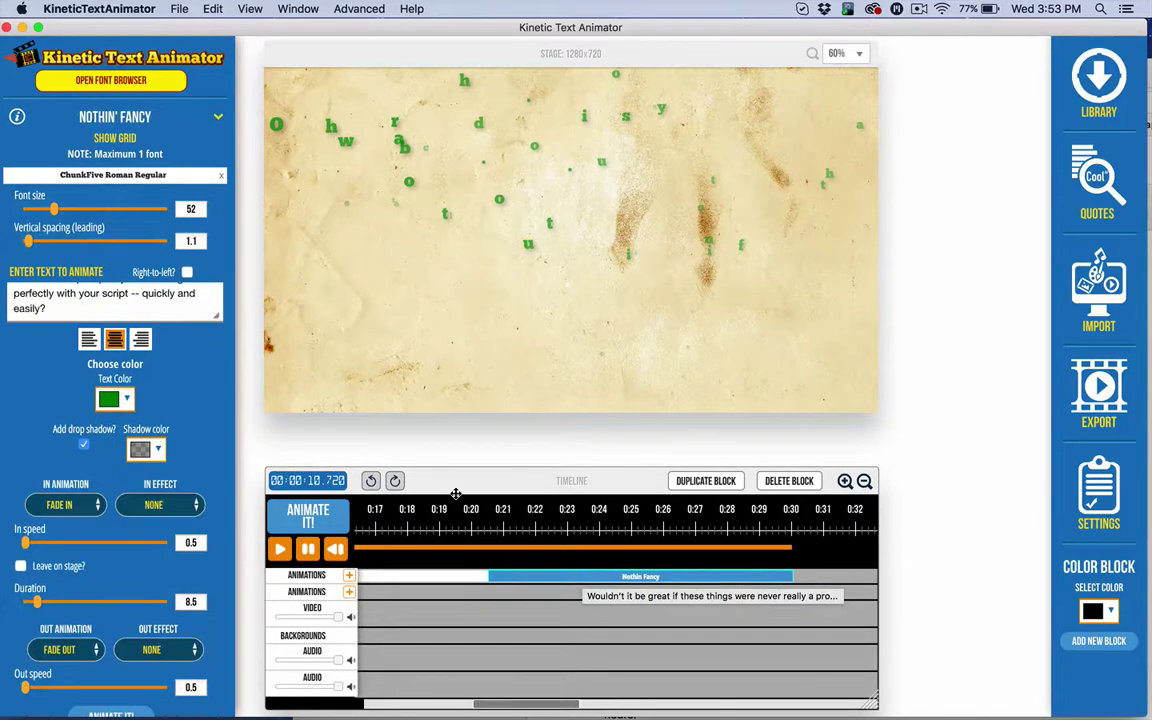
click(465, 563)
scroll(740, 590, right, 5)
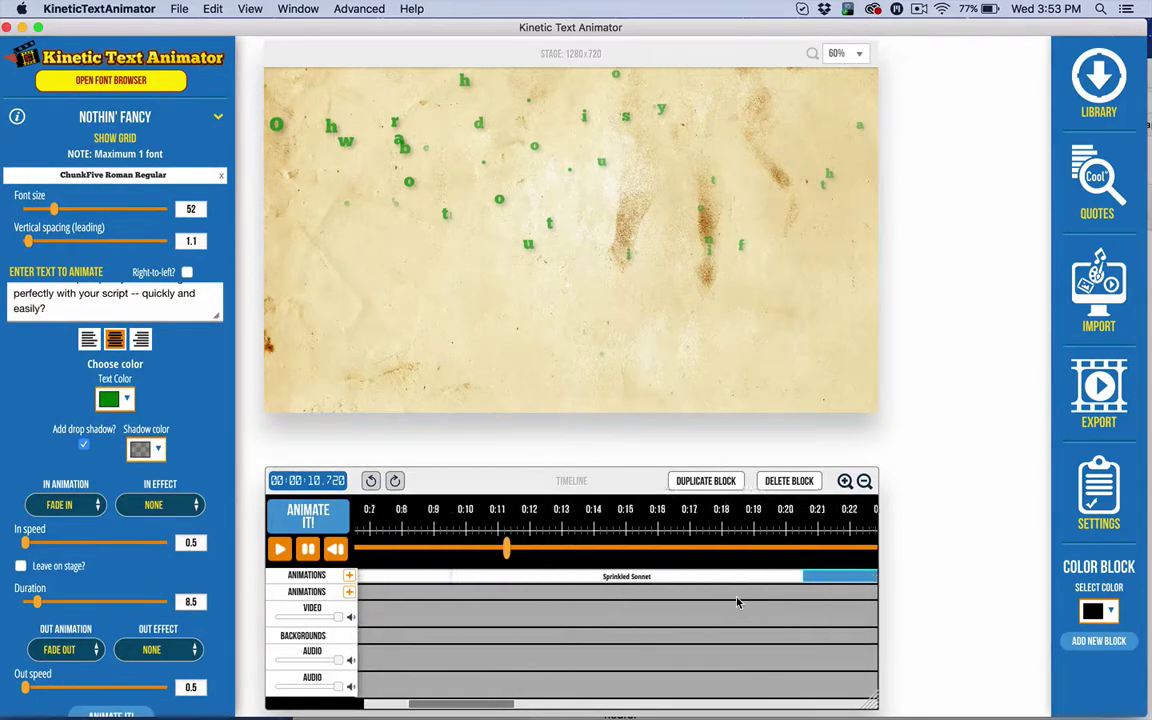
drag(769, 575, 634, 581)
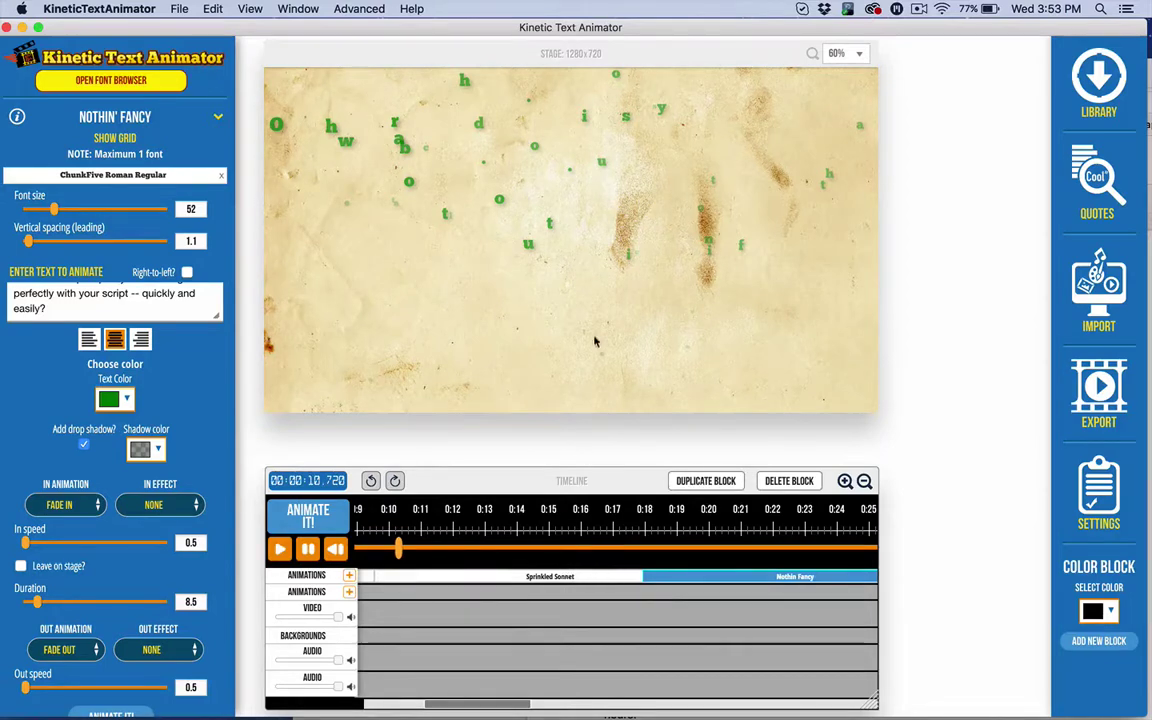
Compare both blocks' settings, then nudge Nothin' Fancy later to leave a gap
click(594, 576)
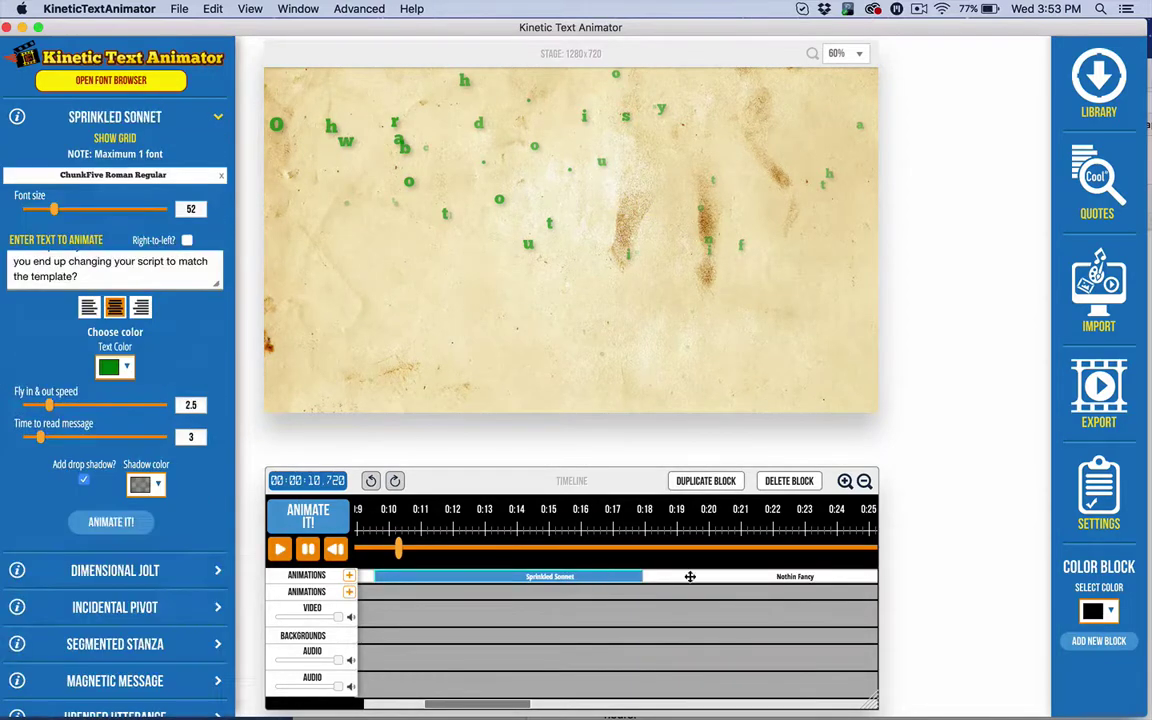
click(796, 577)
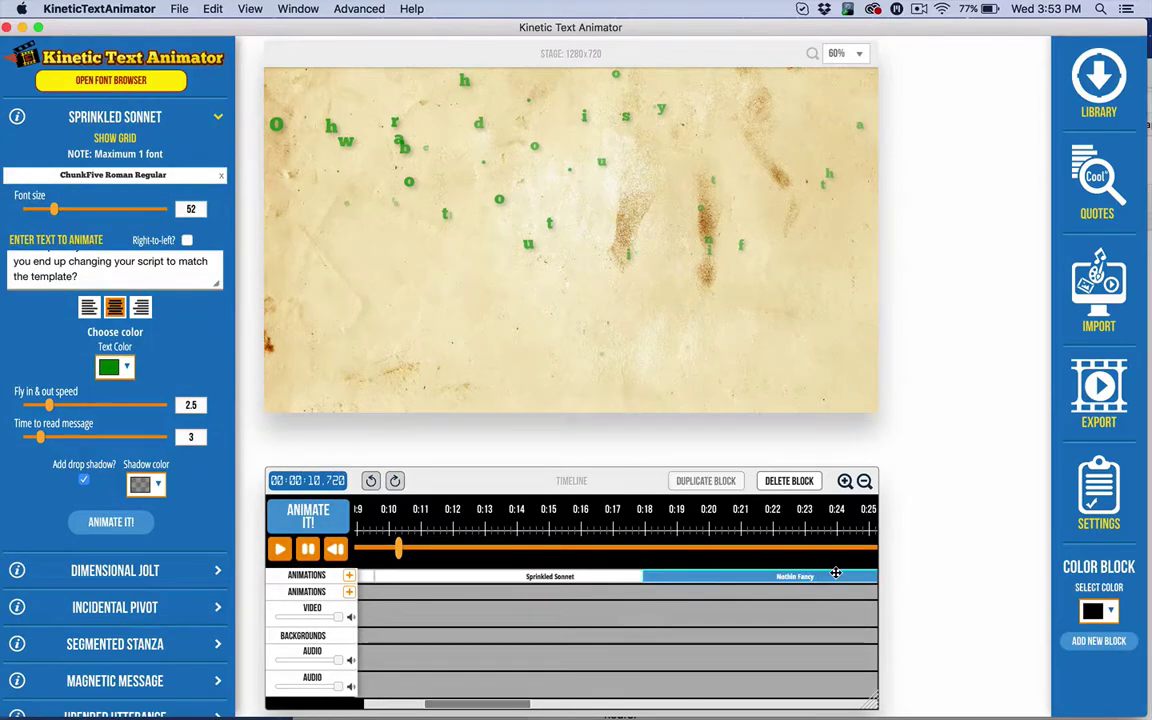
click(594, 575)
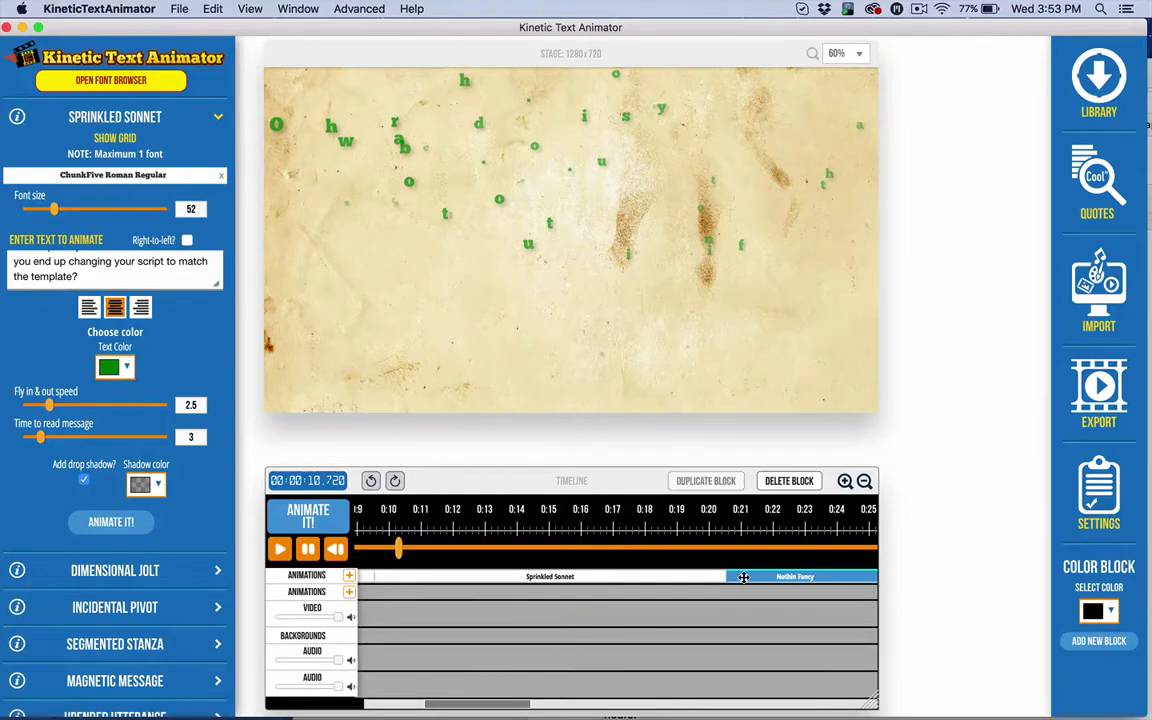
click(800, 576)
drag(800, 576, 772, 578)
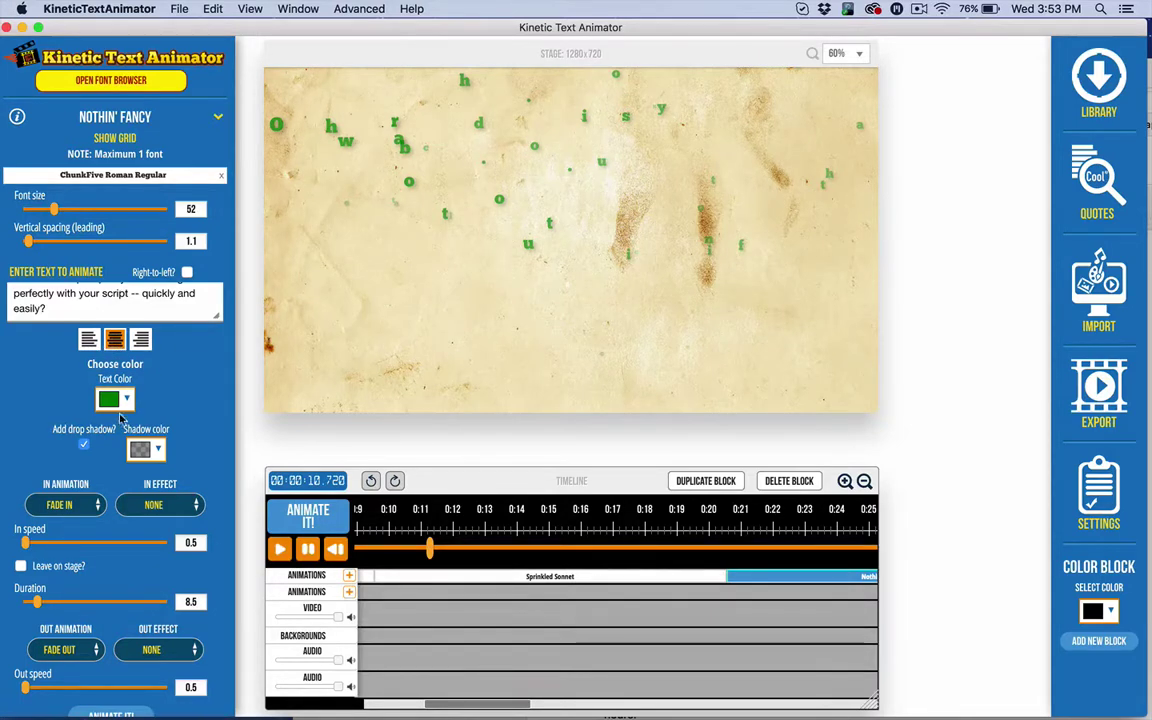
scroll(185, 465, down, 2)
scroll(185, 465, down, 3)
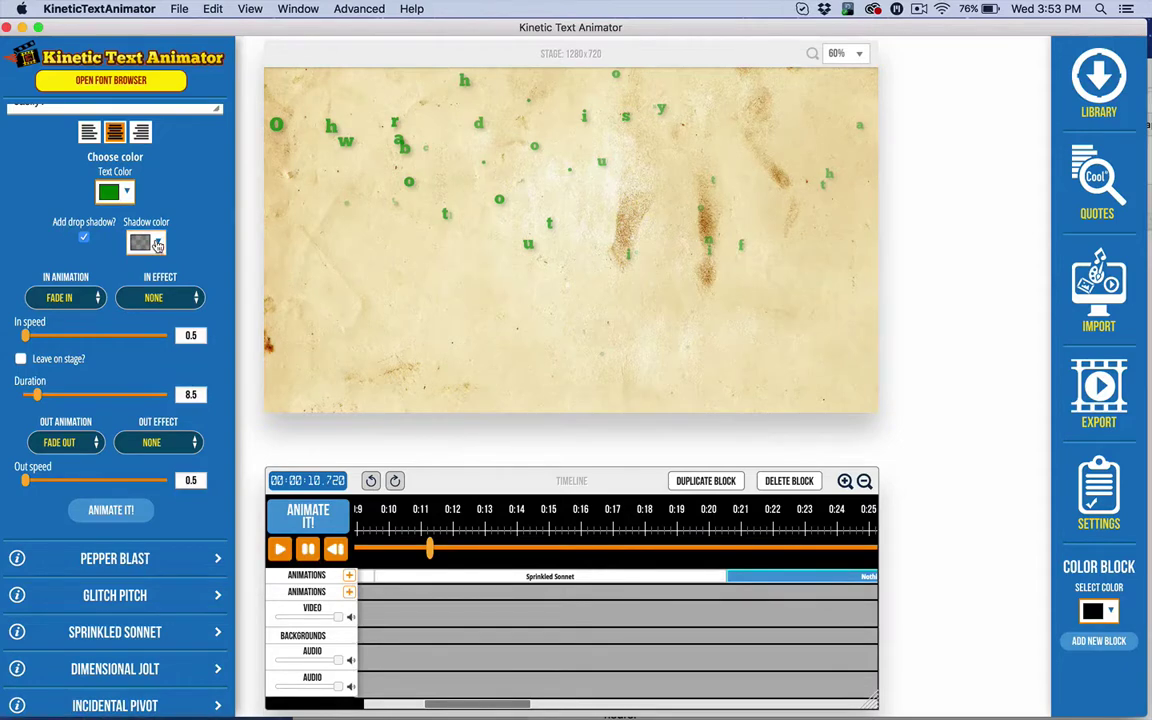
click(141, 242)
drag(359, 389, 354, 390)
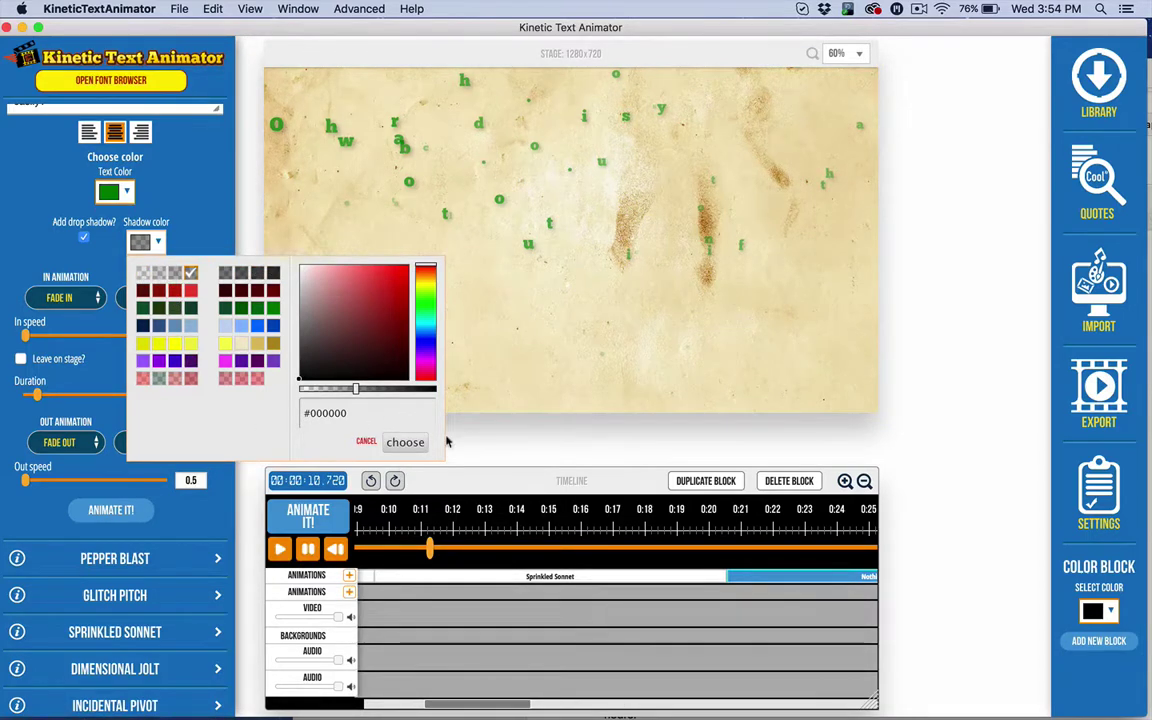
click(406, 444)
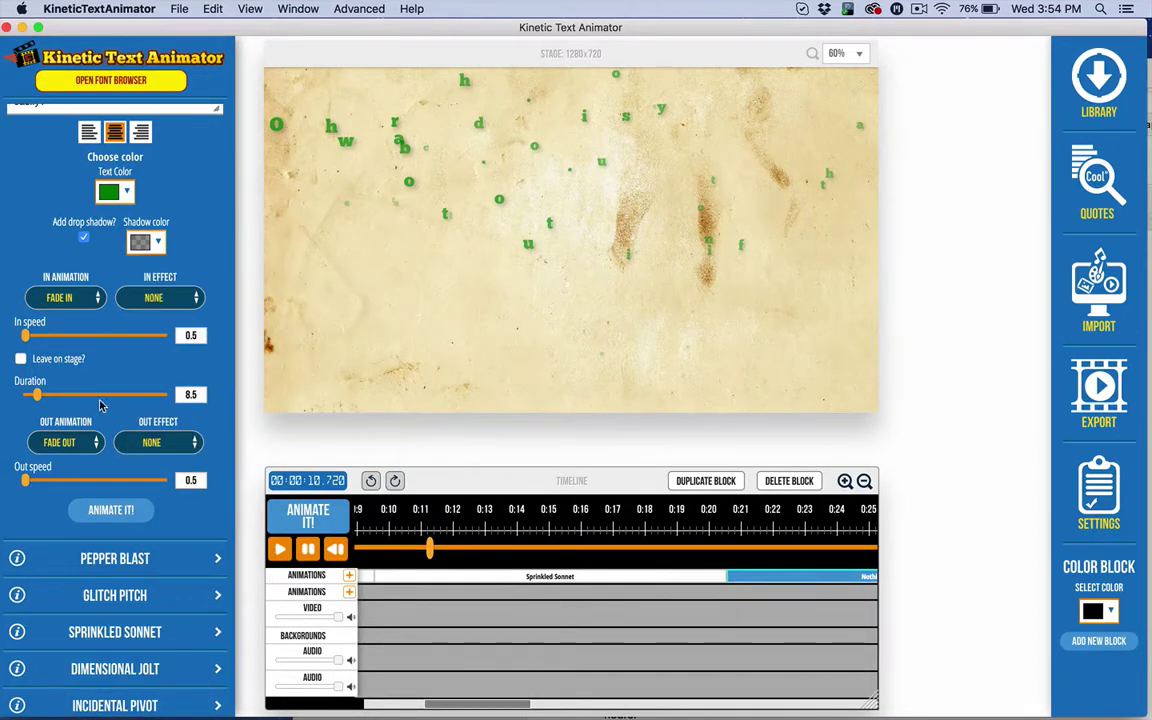
click(62, 297)
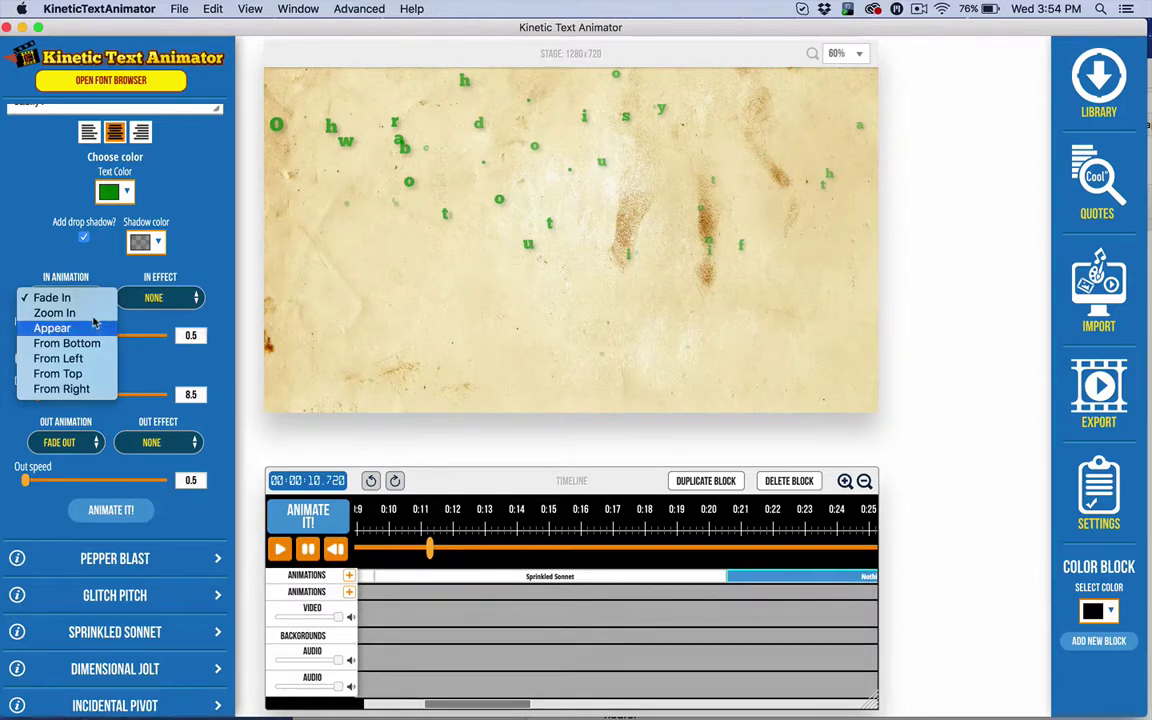
click(42, 209)
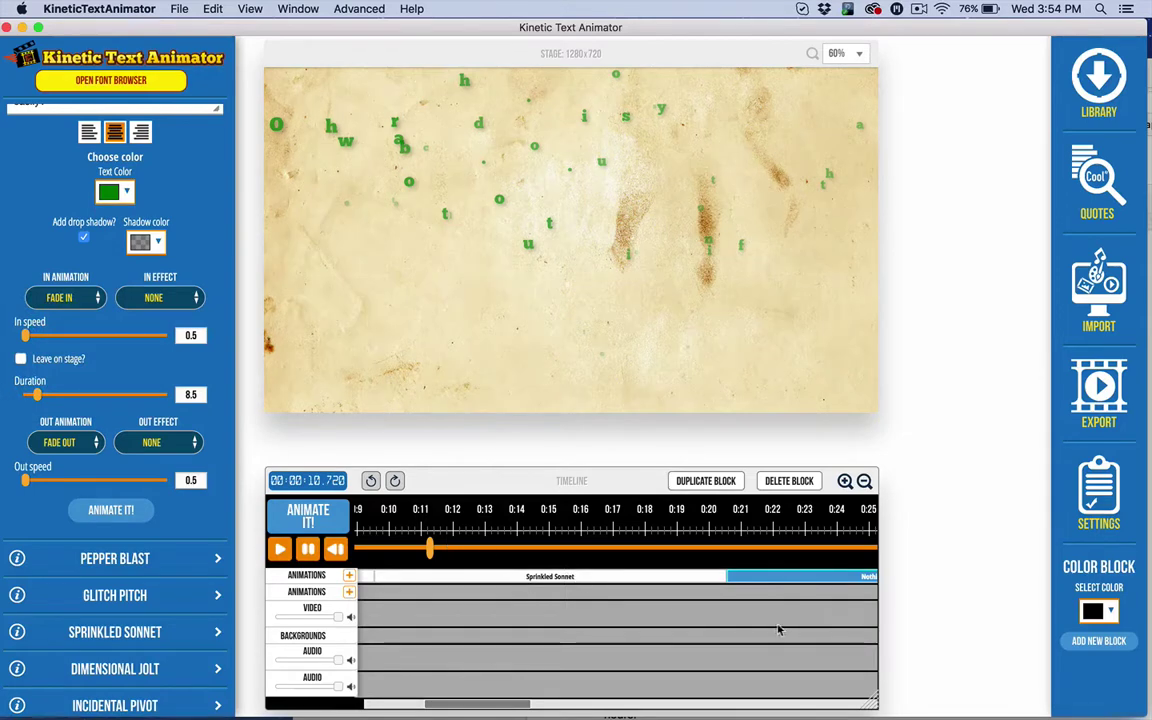
Jump to 00:23.530 and review the entrance animation choices, keeping Fade In
click(822, 549)
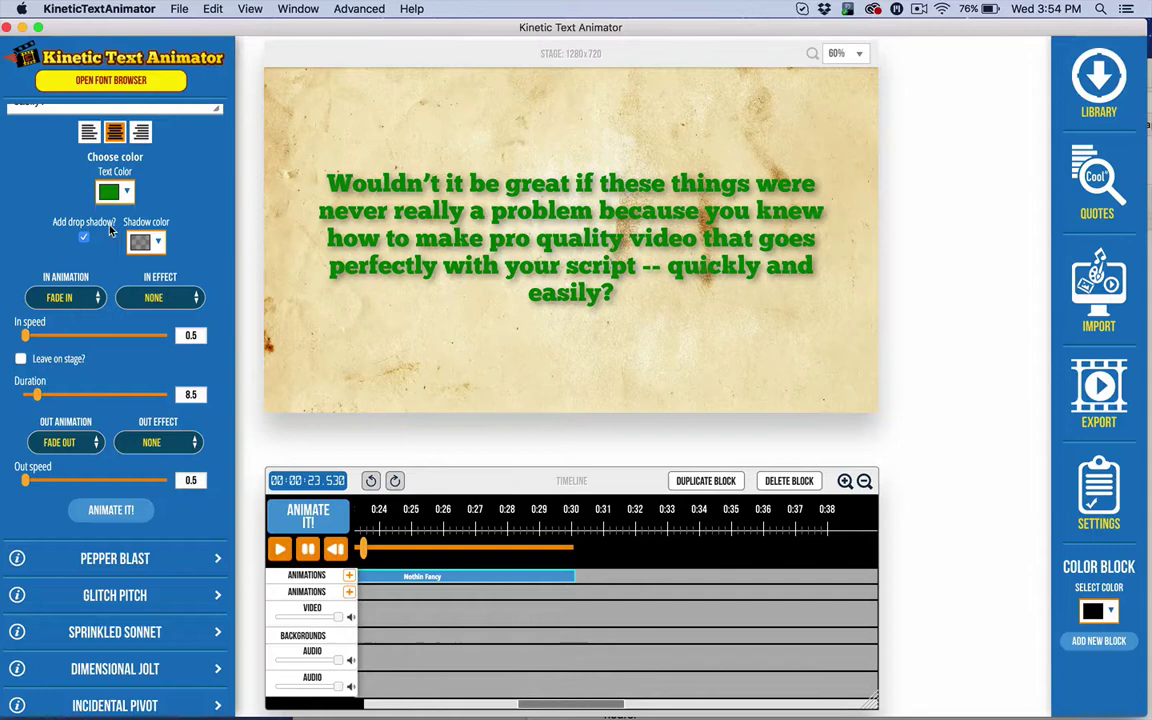
click(58, 304)
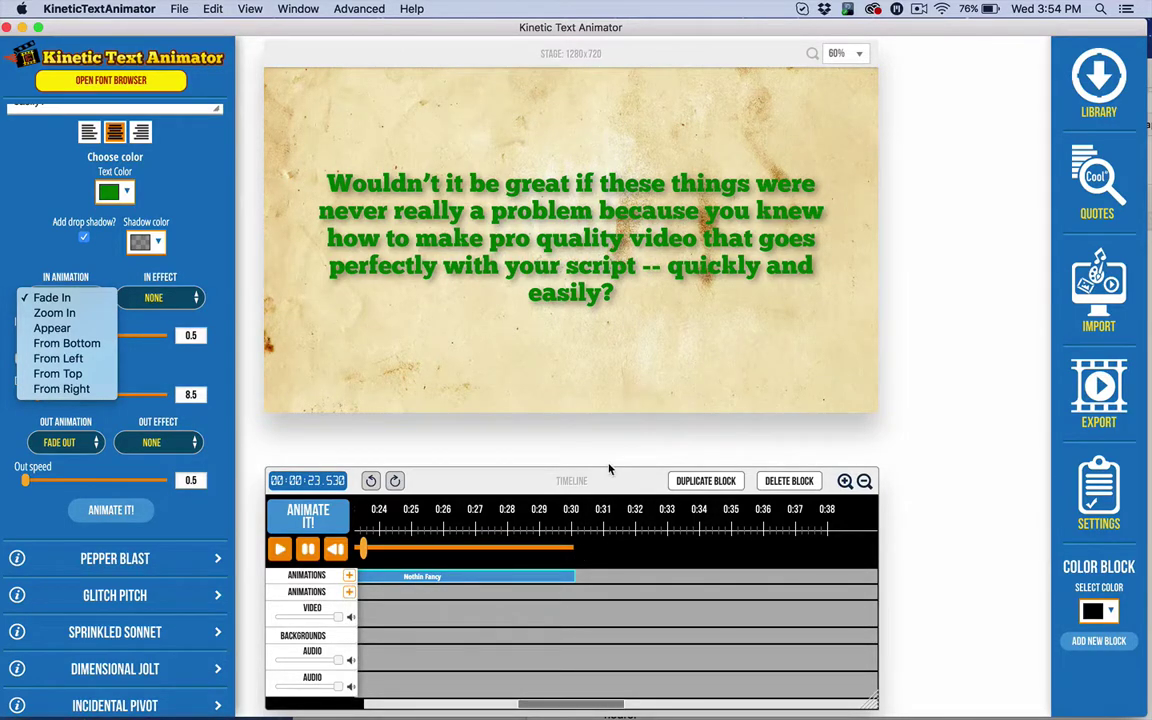
click(205, 175)
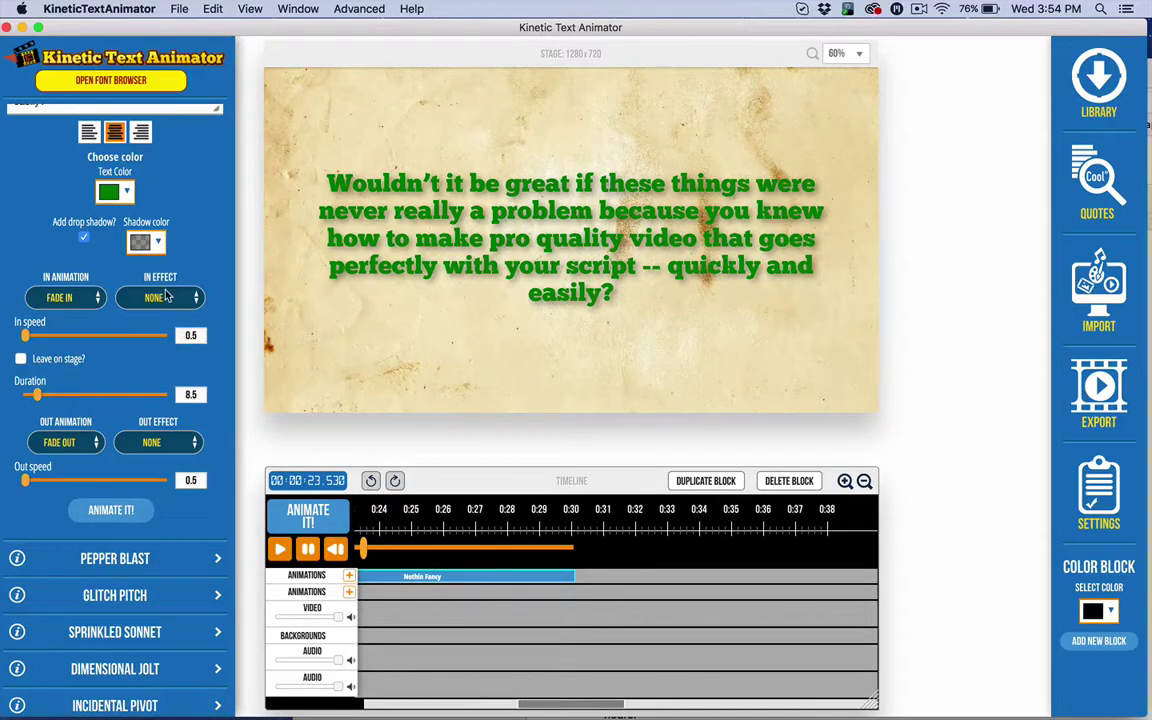
click(48, 300)
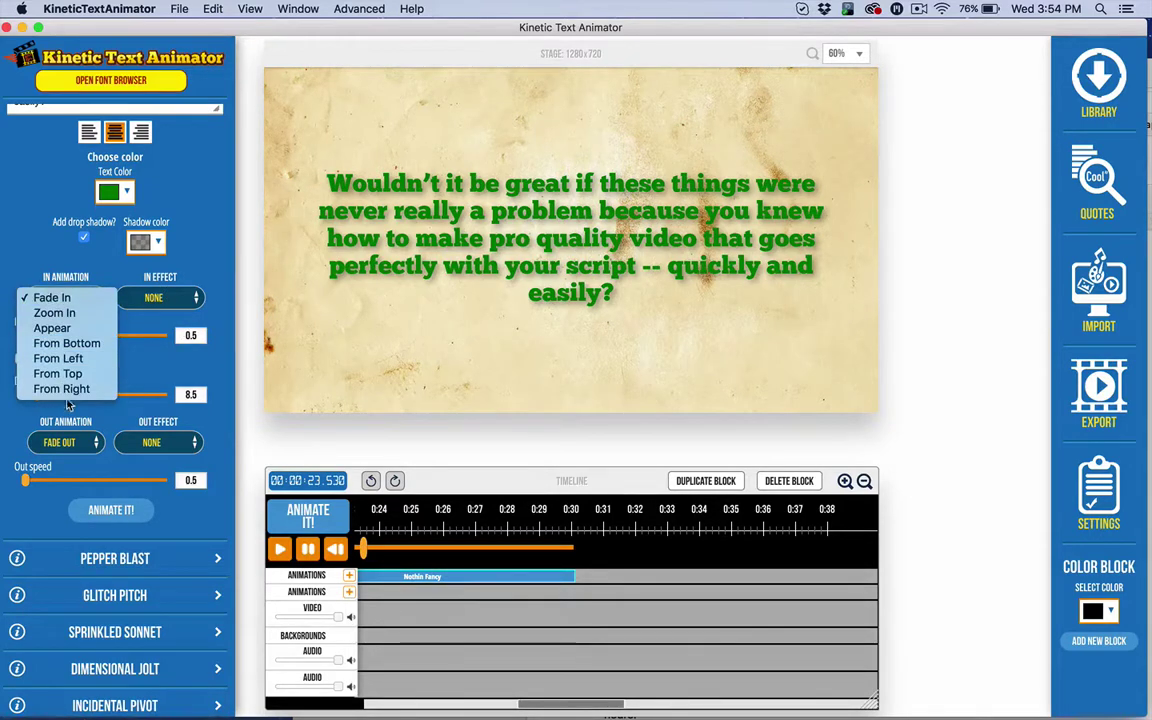
click(57, 452)
Review the exit animation list and In Effect options, leaving the effect at None
click(57, 452)
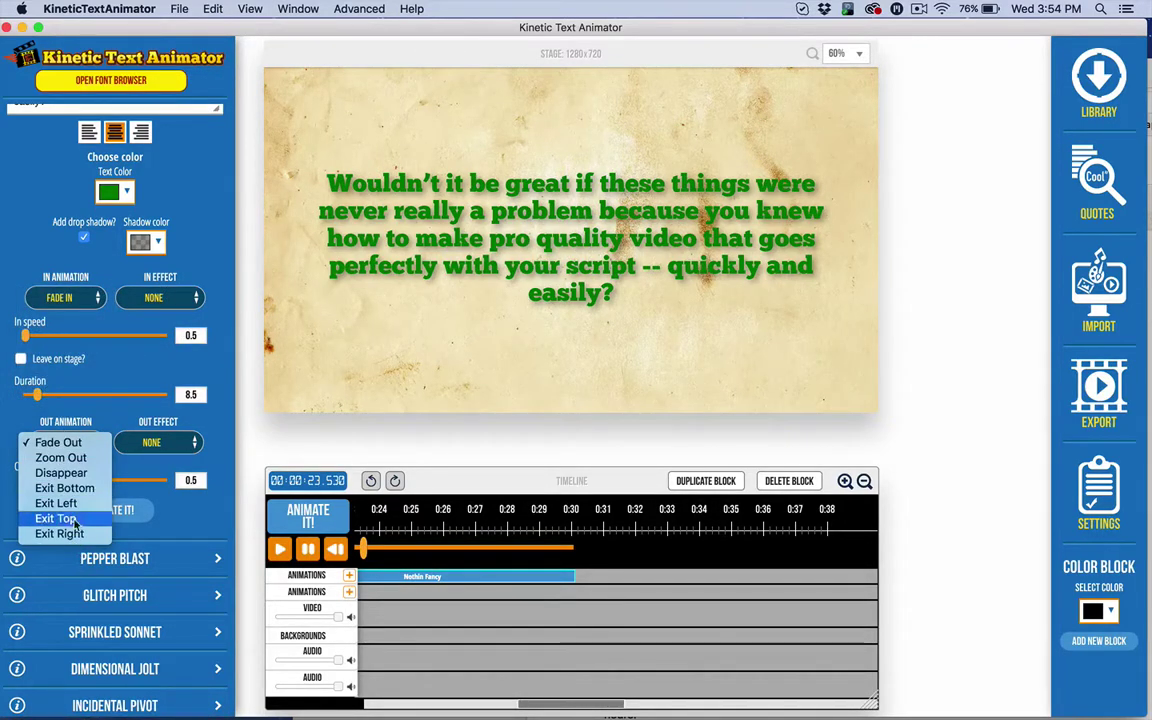
click(214, 240)
click(153, 297)
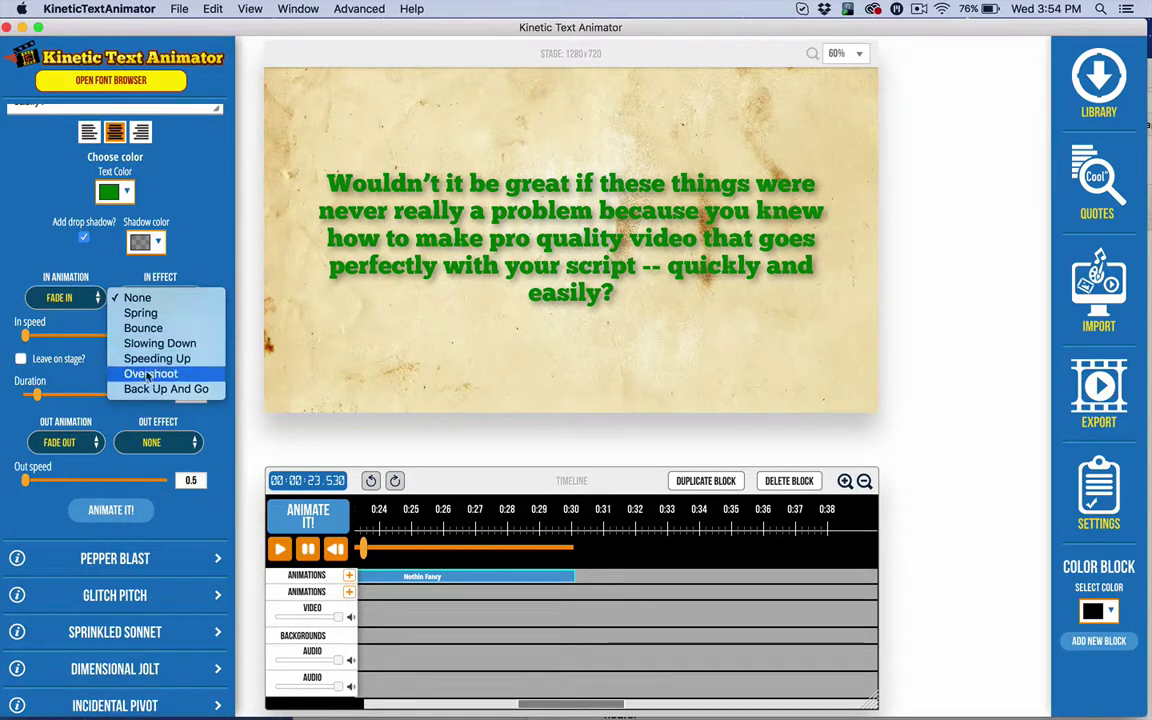
click(137, 297)
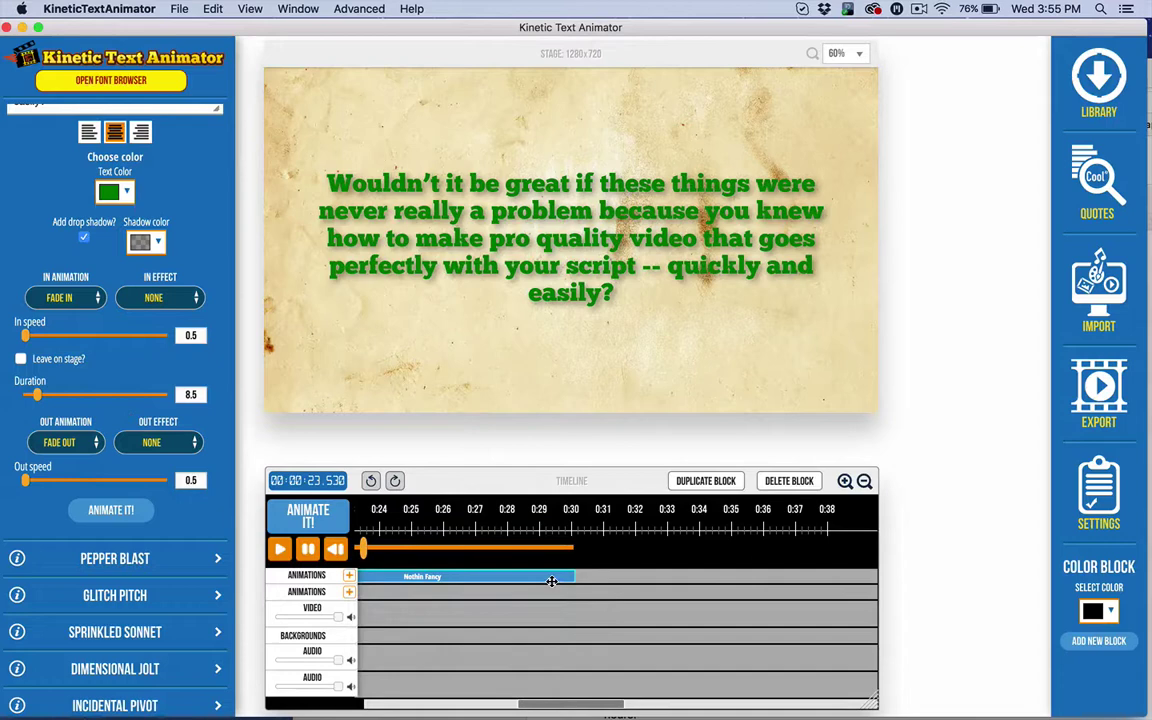
scroll(551, 581, left, 5)
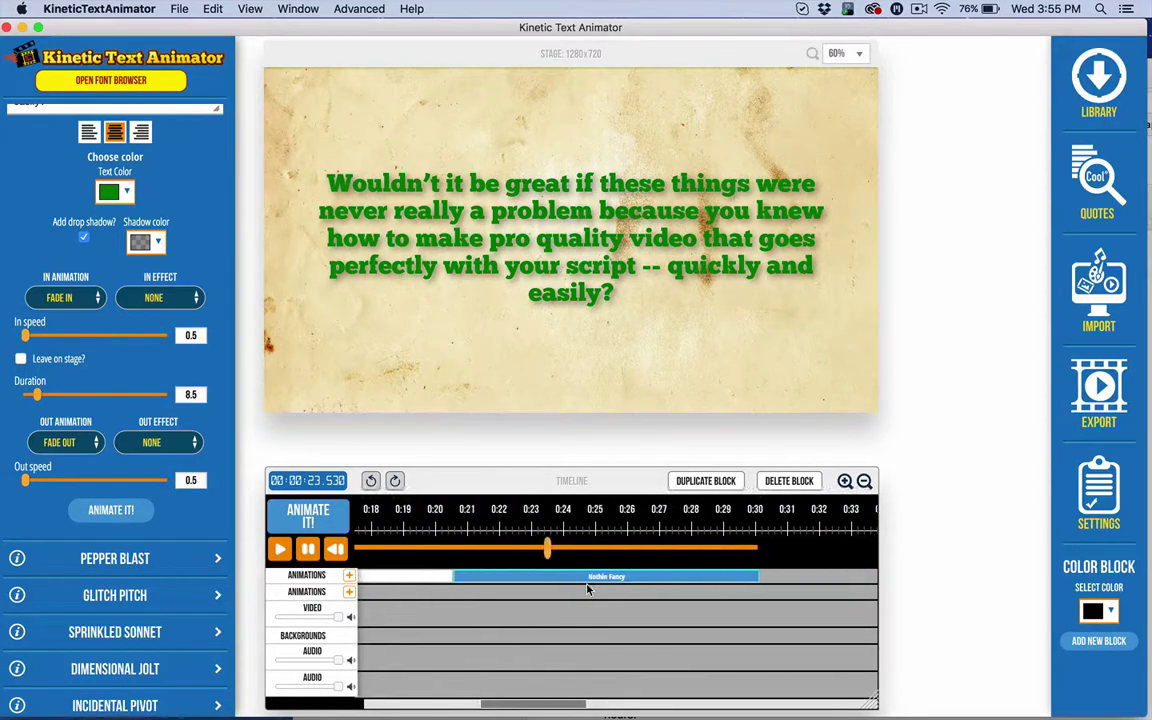
scroll(588, 589, right, 1)
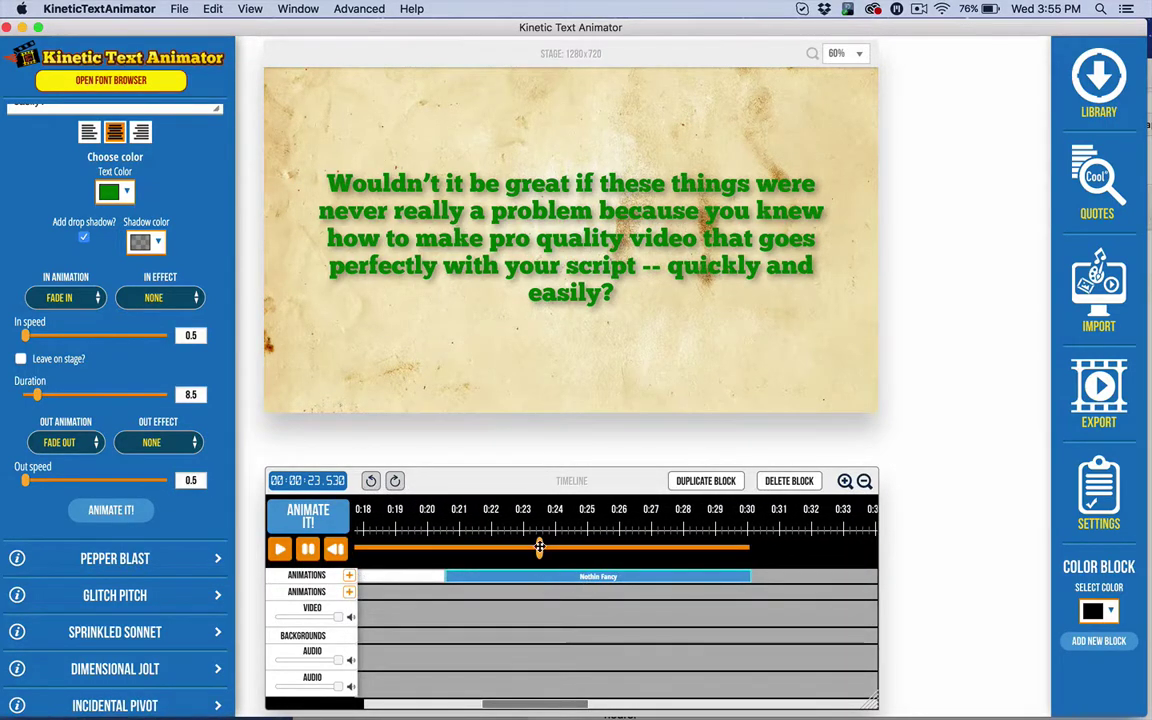
right_click(505, 578)
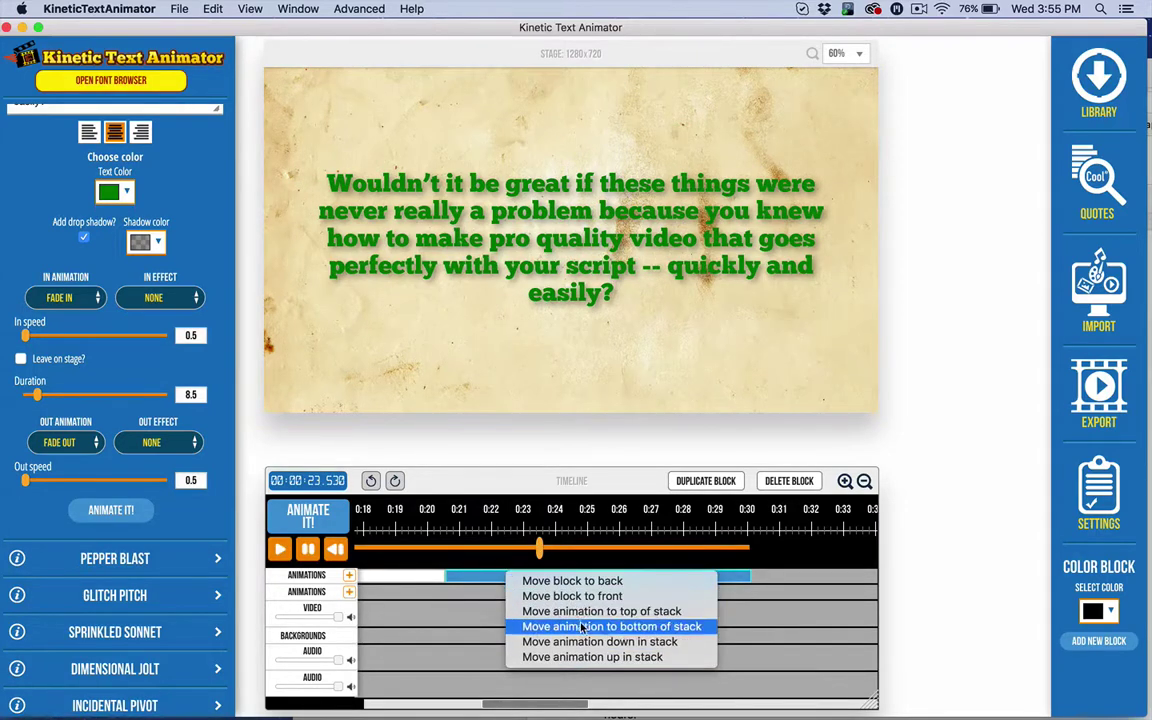
click(474, 576)
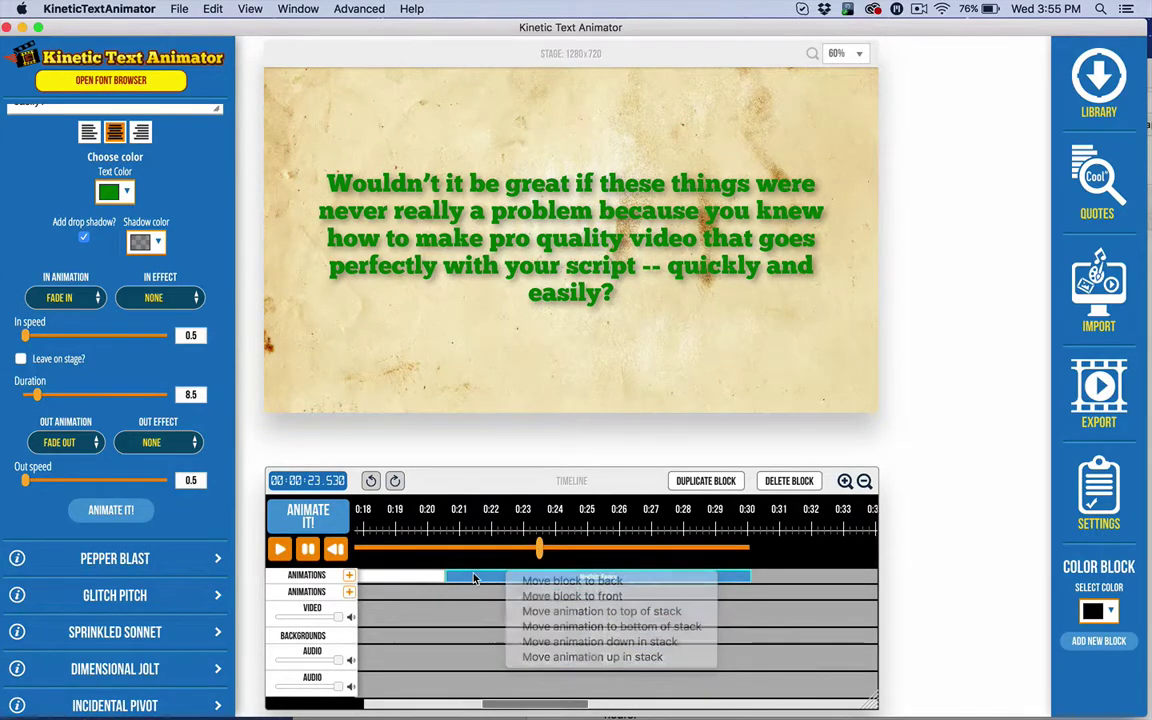
drag(474, 576, 376, 574)
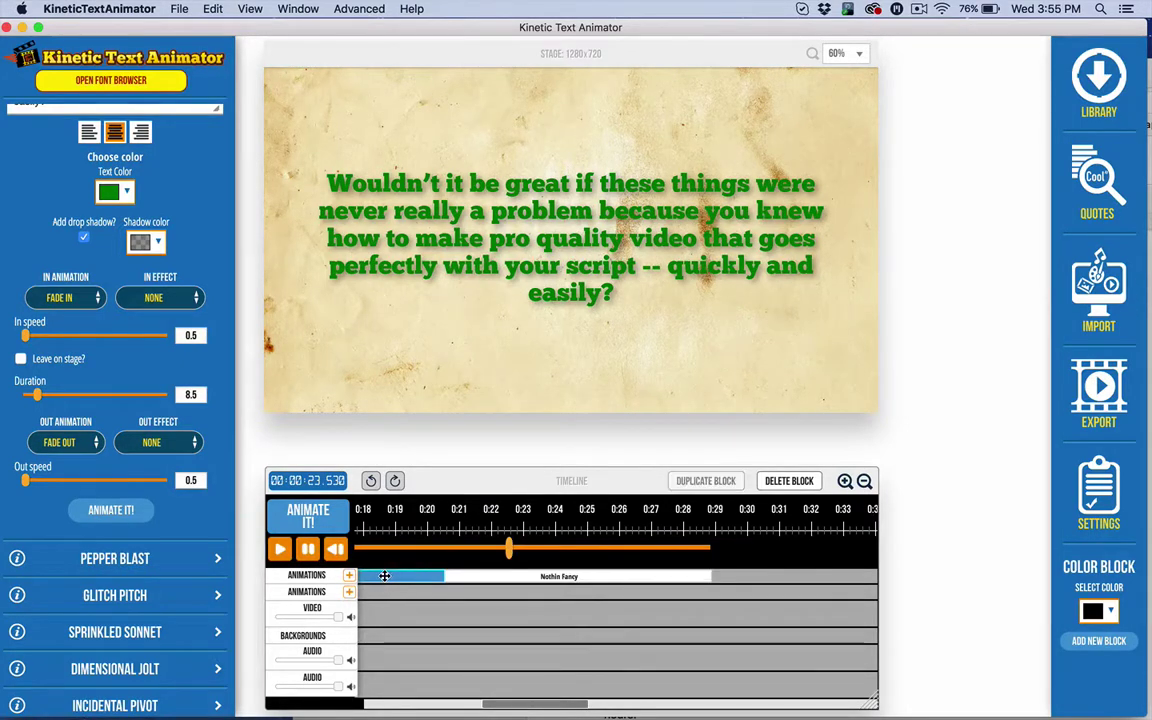
click(496, 576)
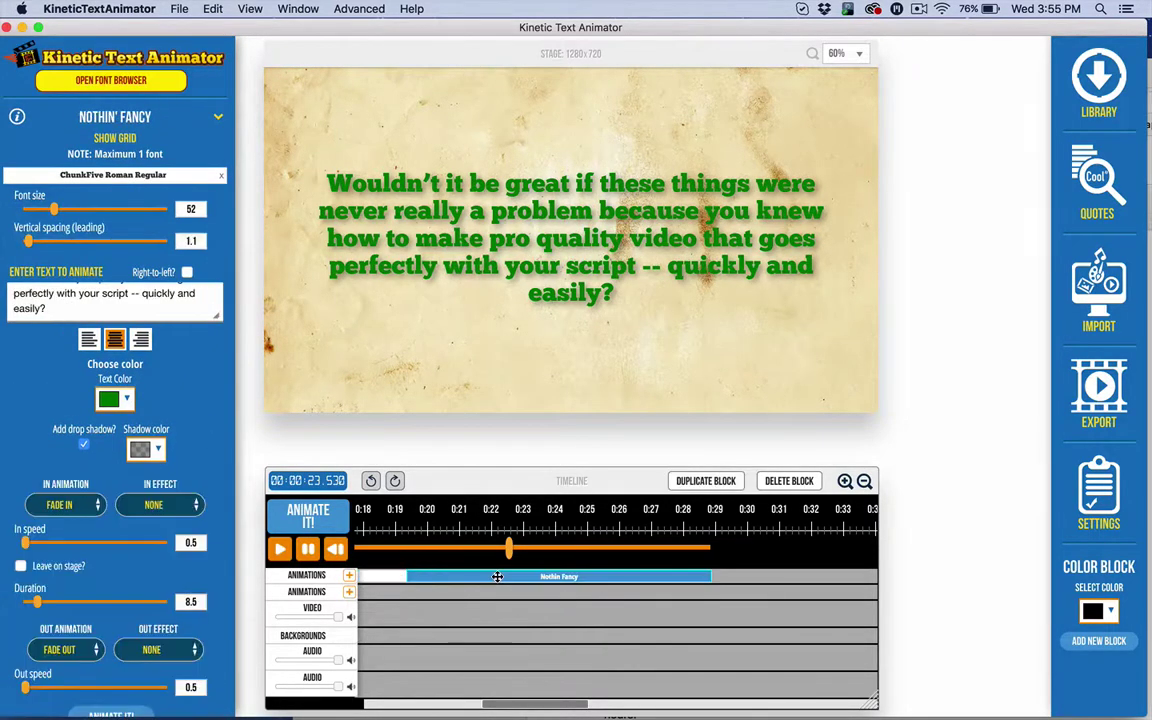
right_click(445, 576)
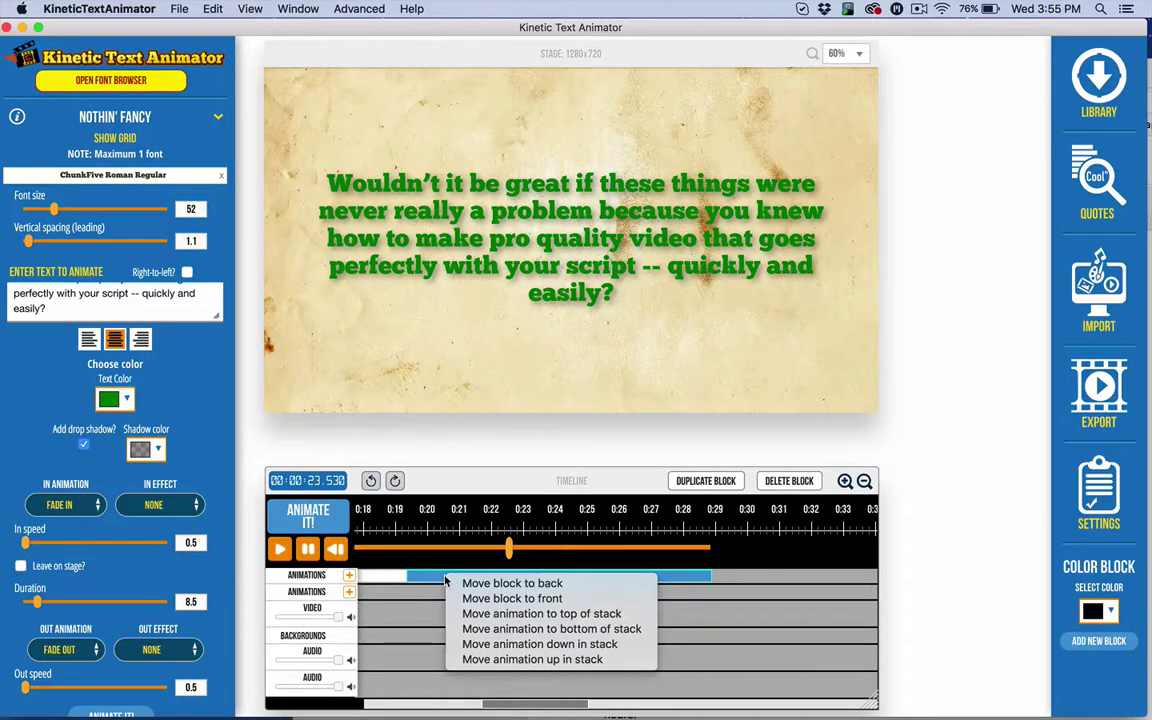
click(527, 586)
drag(527, 587, 496, 577)
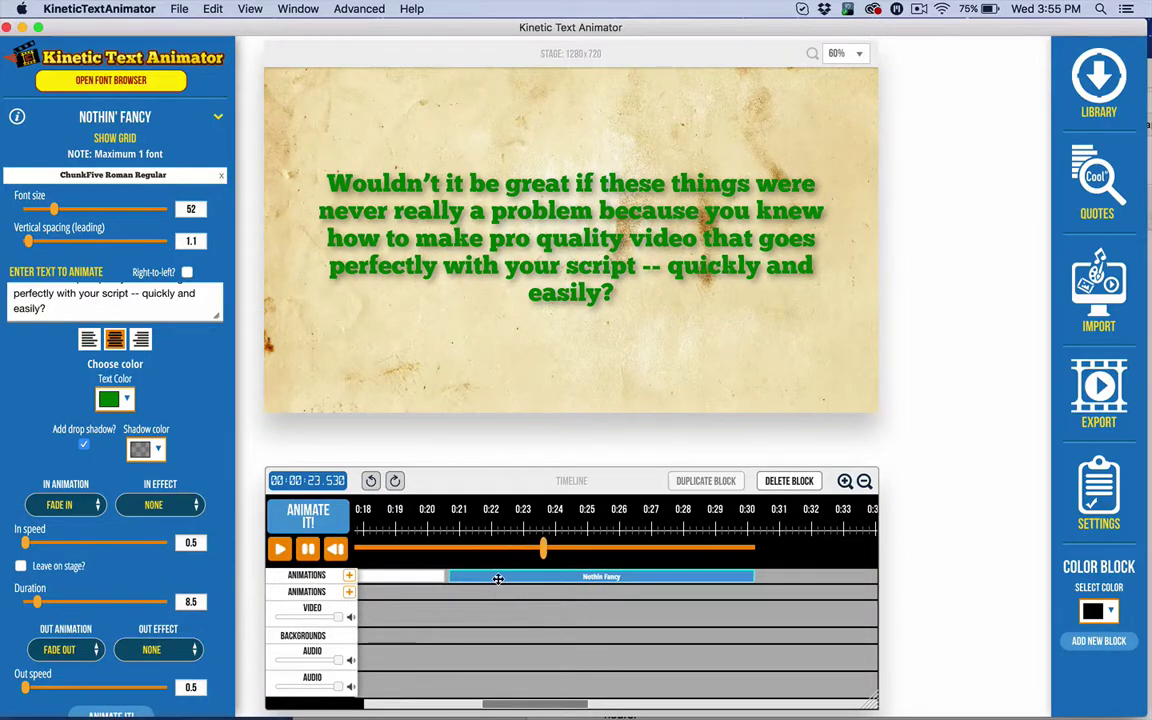
click(448, 595)
double_click(389, 595)
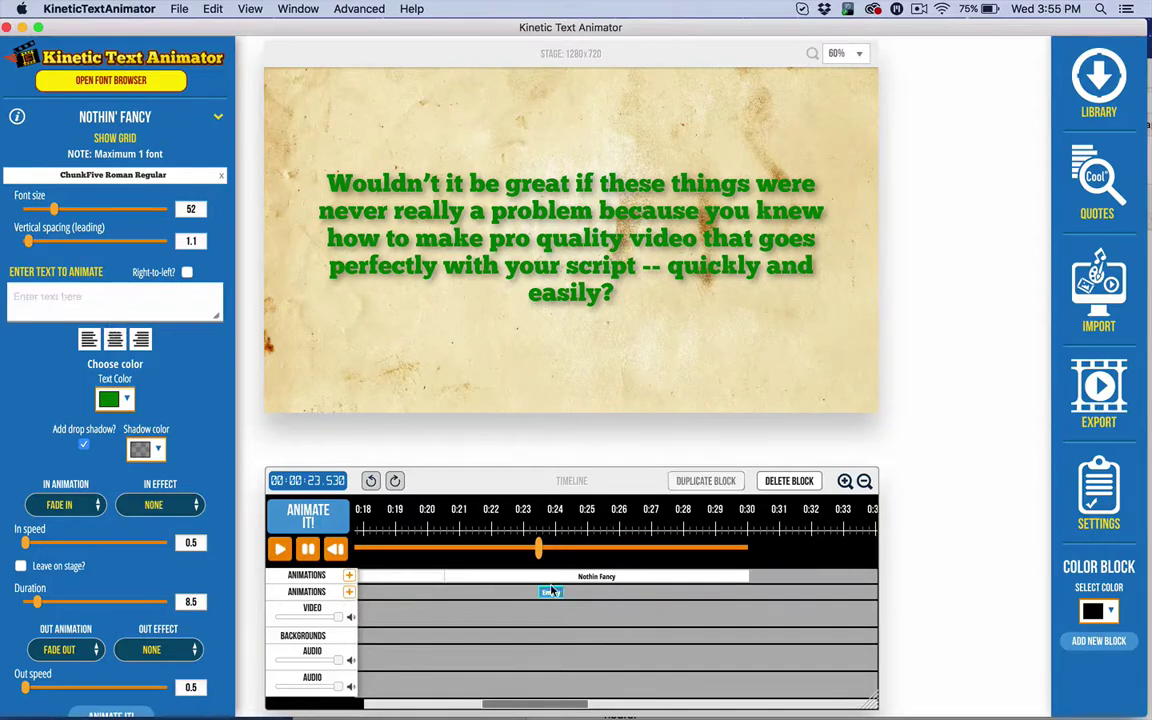
drag(551, 591, 537, 594)
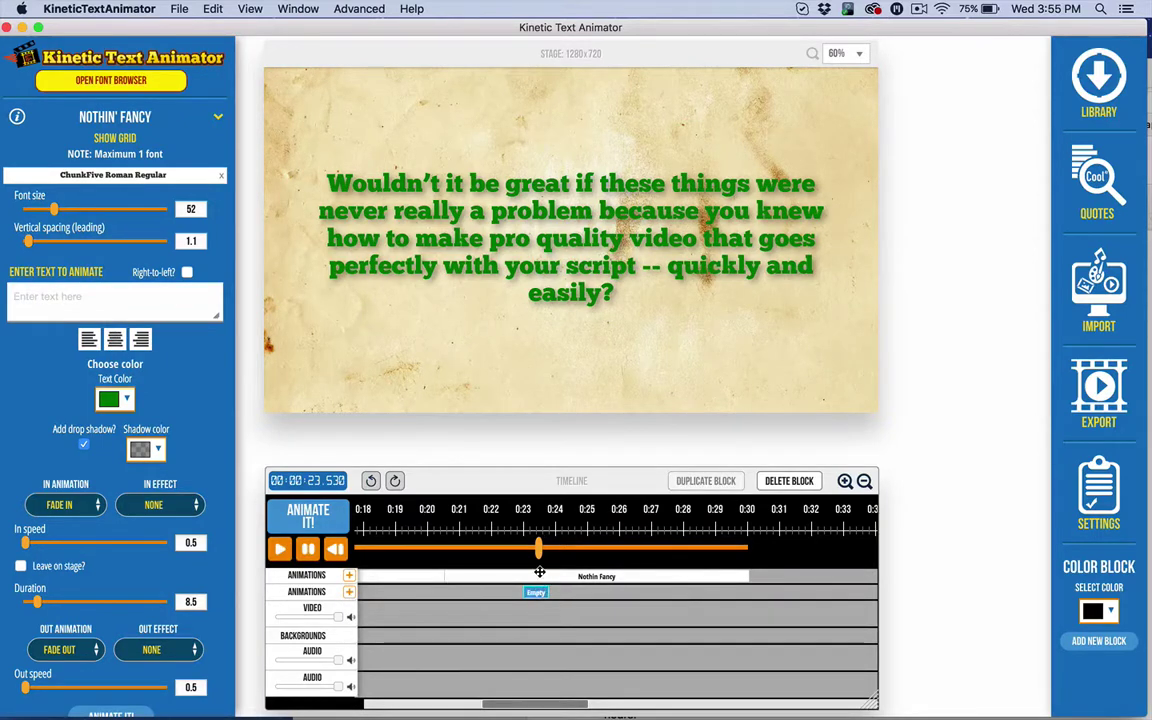
right_click(542, 588)
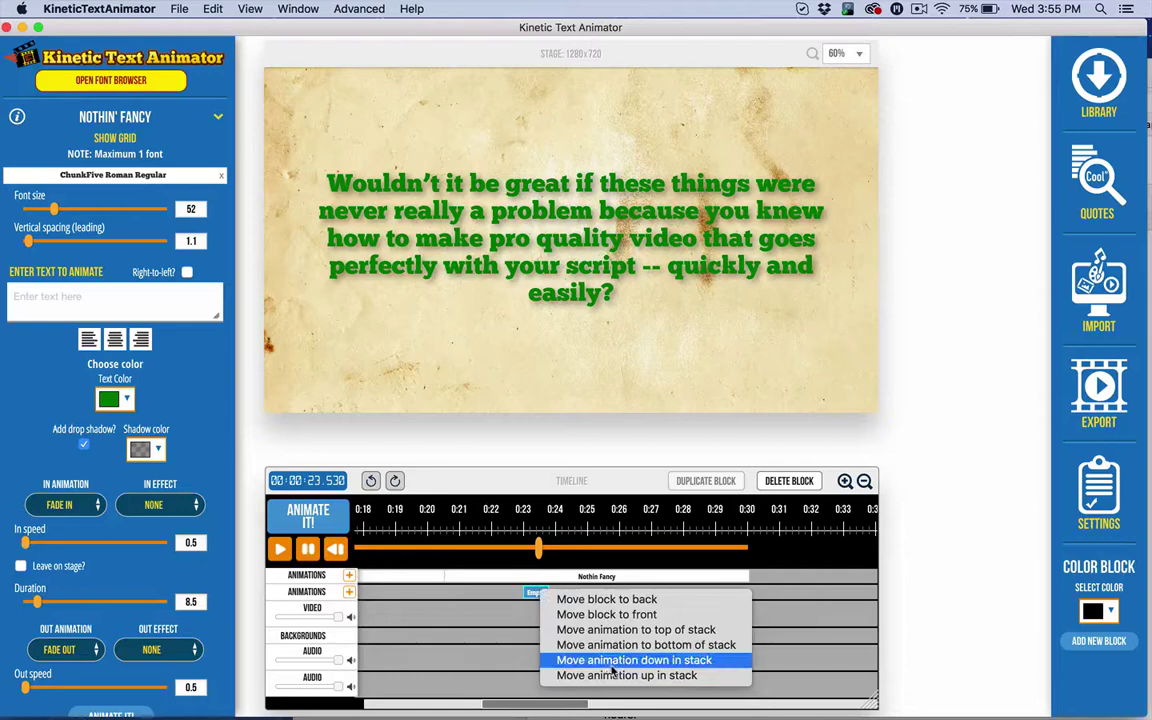
click(640, 629)
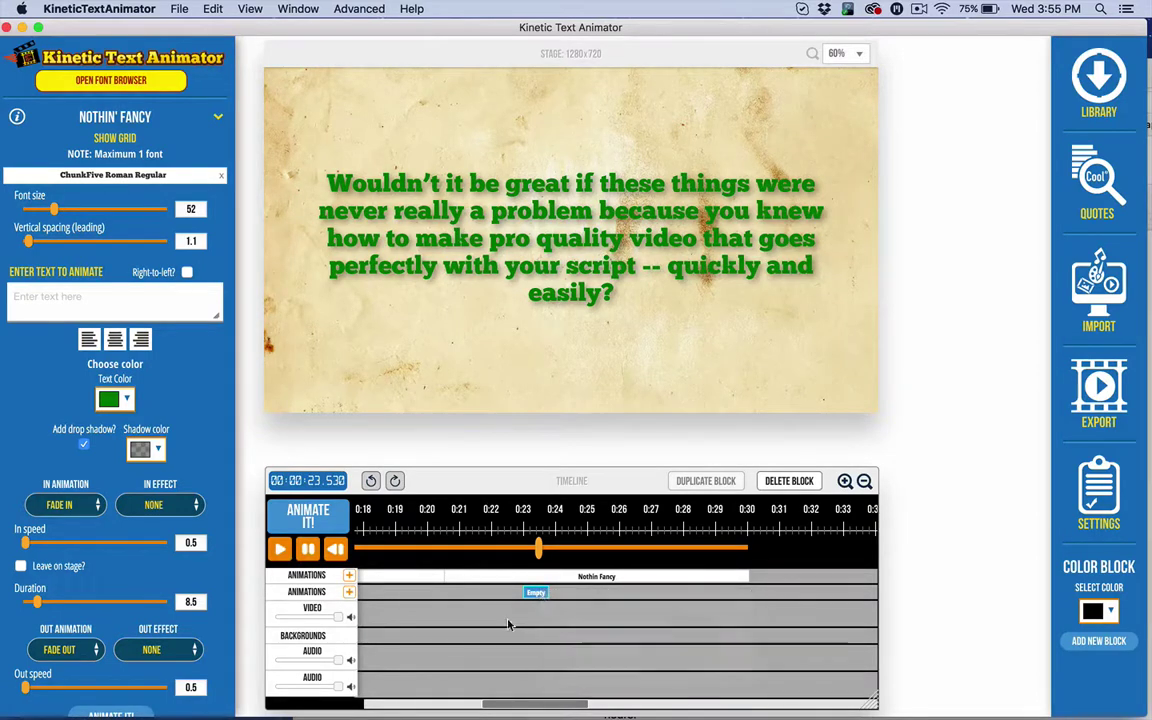
click(789, 481)
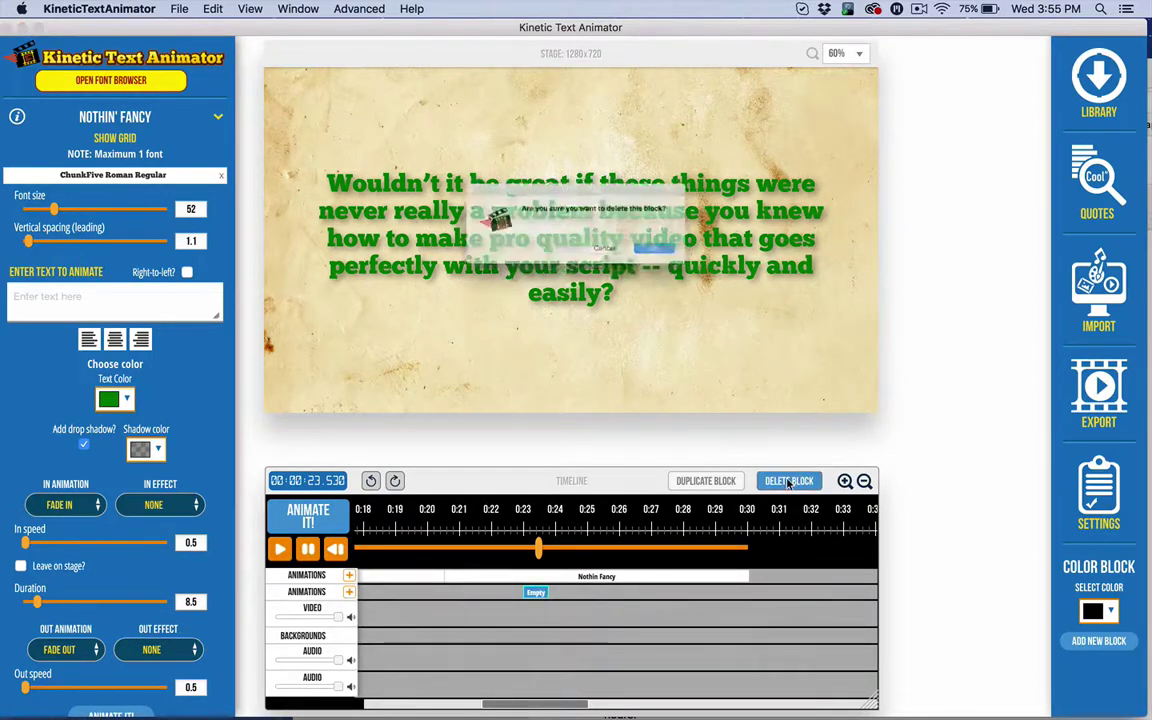
click(693, 263)
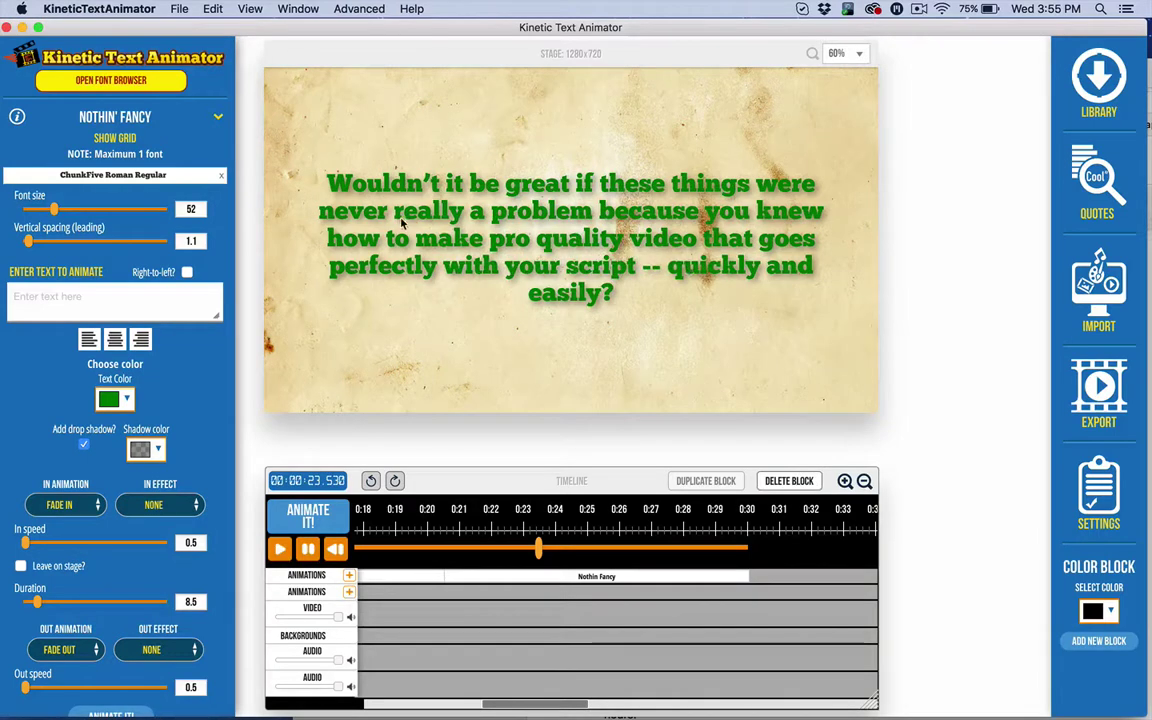